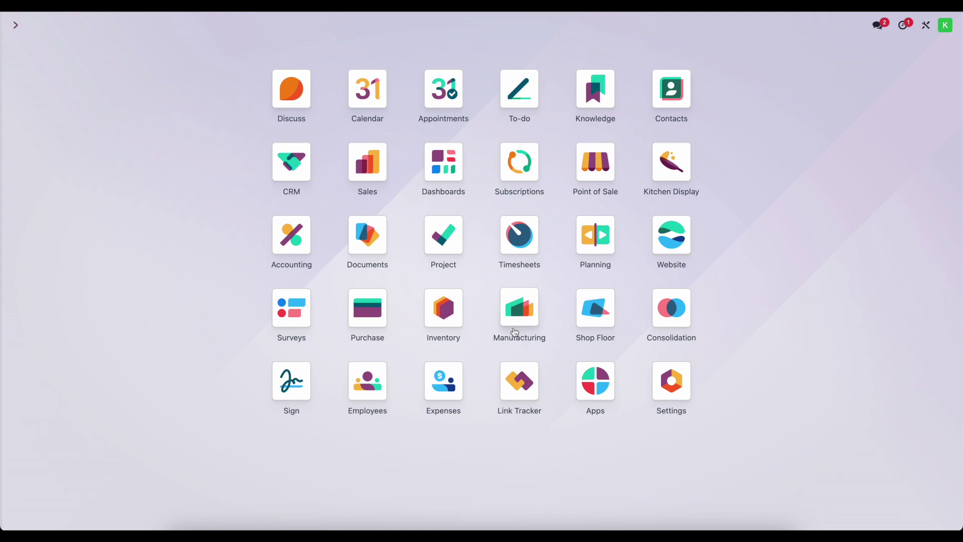
Step: Create a manufacturing order for Manufactured Product, check its components and work orders, and save it
{"action": "left_click", "coordinate": [514, 327]}
{"action": "left_click", "coordinate": [174, 28]}
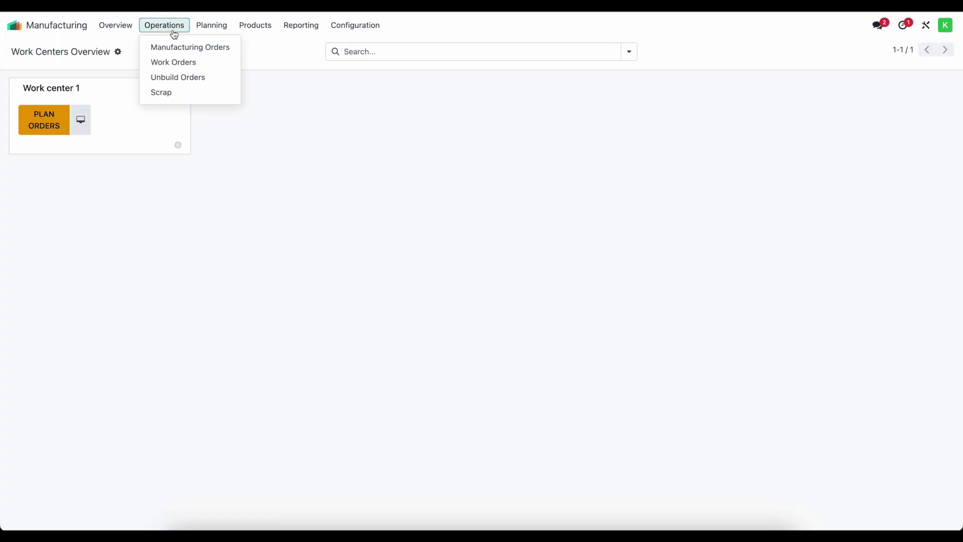
{"action": "left_click", "coordinate": [189, 50]}
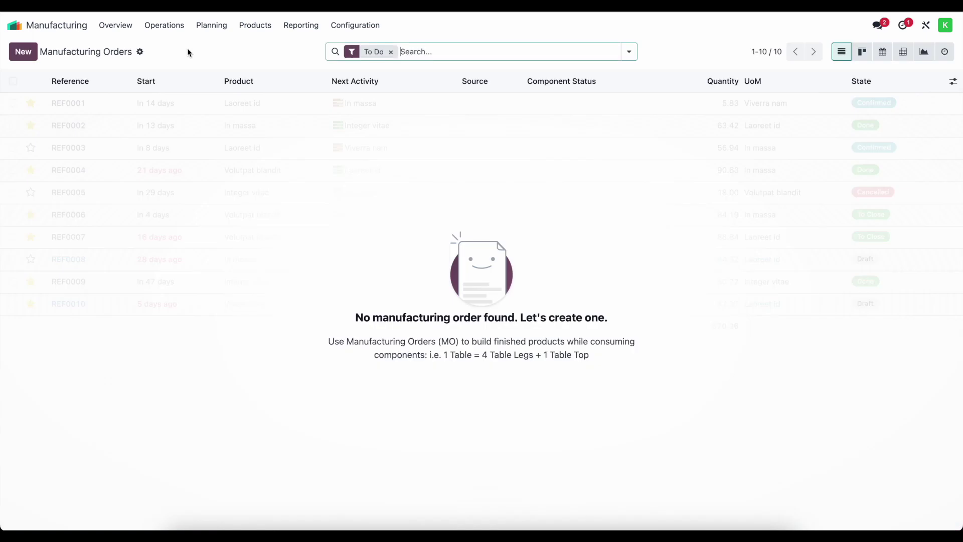
{"action": "left_click", "coordinate": [23, 52]}
{"action": "left_click", "coordinate": [149, 159]}
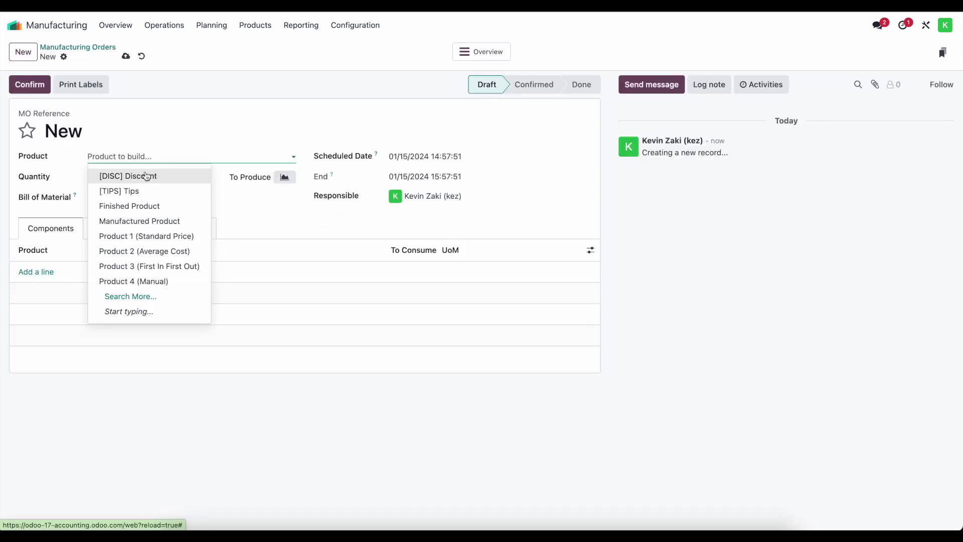
{"action": "left_click", "coordinate": [150, 221]}
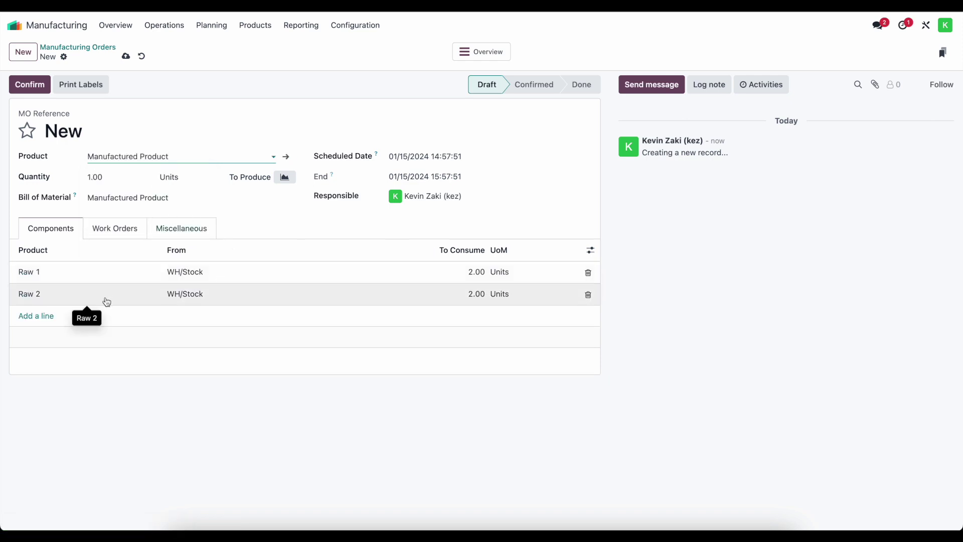
{"action": "left_click", "coordinate": [113, 229]}
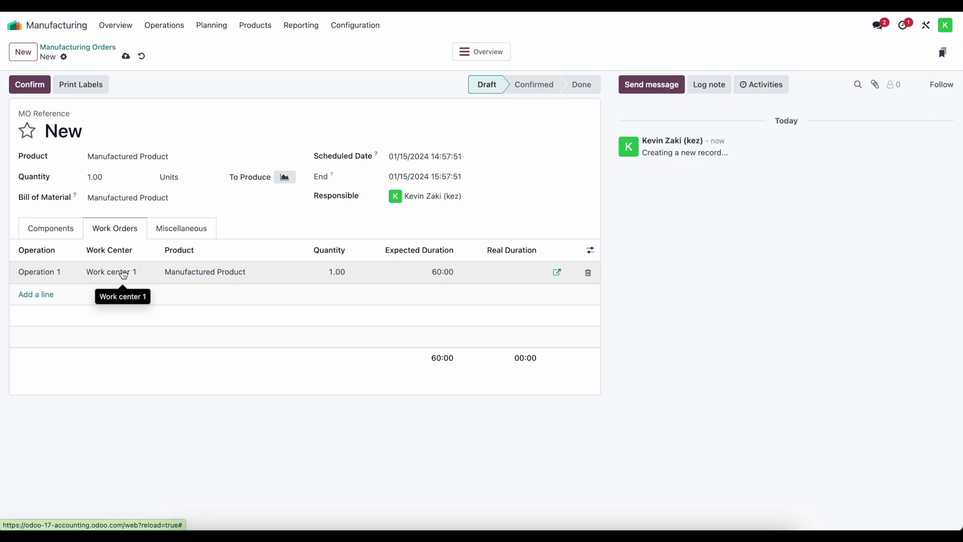
{"action": "left_click", "coordinate": [126, 56]}
{"action": "left_click", "coordinate": [76, 235]}
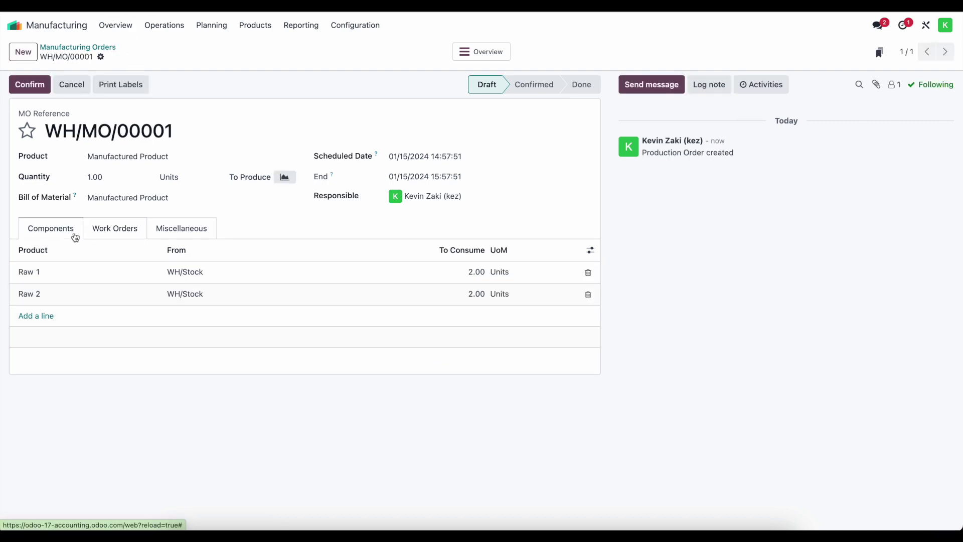
Step: Examine the manufacturing order's cost overview, checking the MO cost of both raw components, the operations and the unit cost with all lines unfolded
{"action": "left_click", "coordinate": [489, 58]}
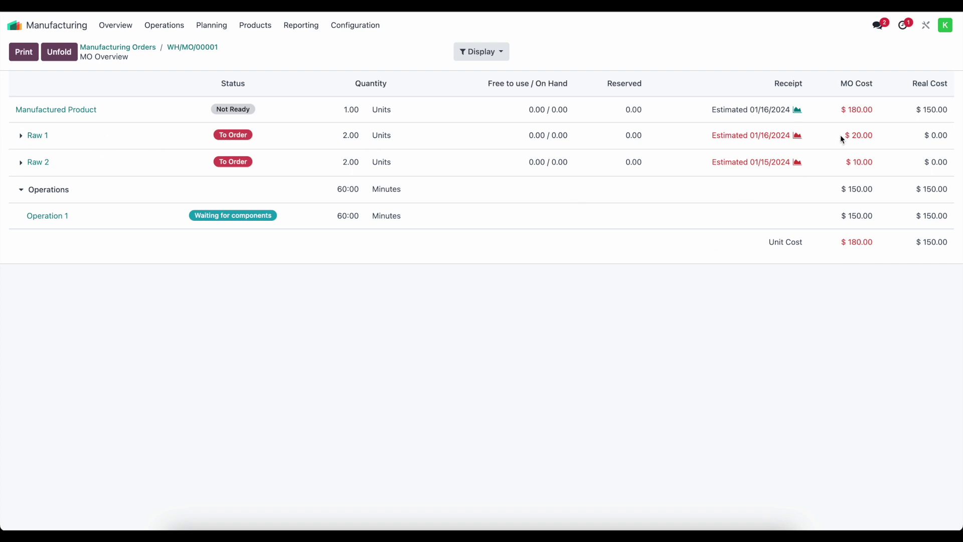
{"action": "double_click", "coordinate": [857, 135]}
{"action": "double_click", "coordinate": [858, 162]}
{"action": "double_click", "coordinate": [857, 136]}
{"action": "double_click", "coordinate": [863, 163]}
{"action": "double_click", "coordinate": [860, 190]}
{"action": "double_click", "coordinate": [854, 242]}
{"action": "left_click", "coordinate": [21, 162]}
{"action": "left_click", "coordinate": [21, 140]}
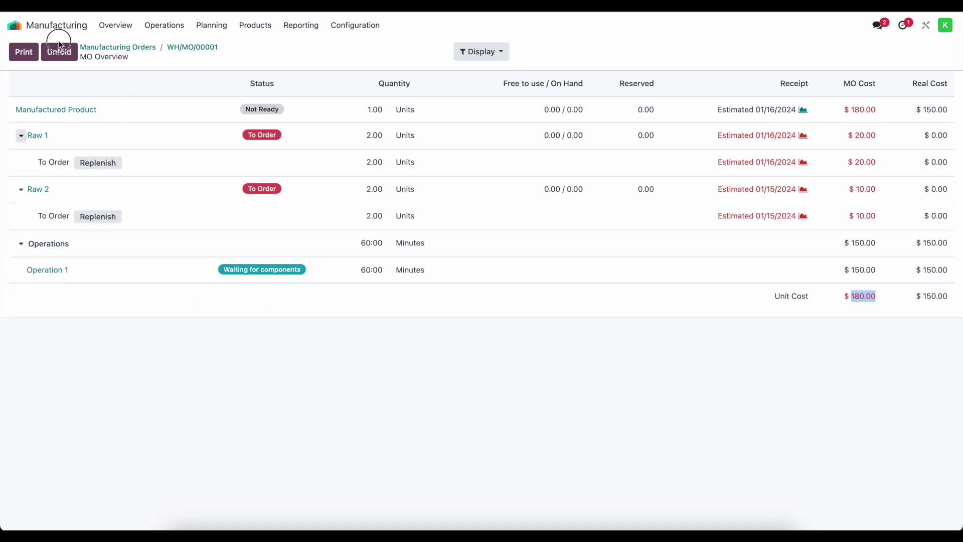
{"action": "left_click", "coordinate": [60, 55]}
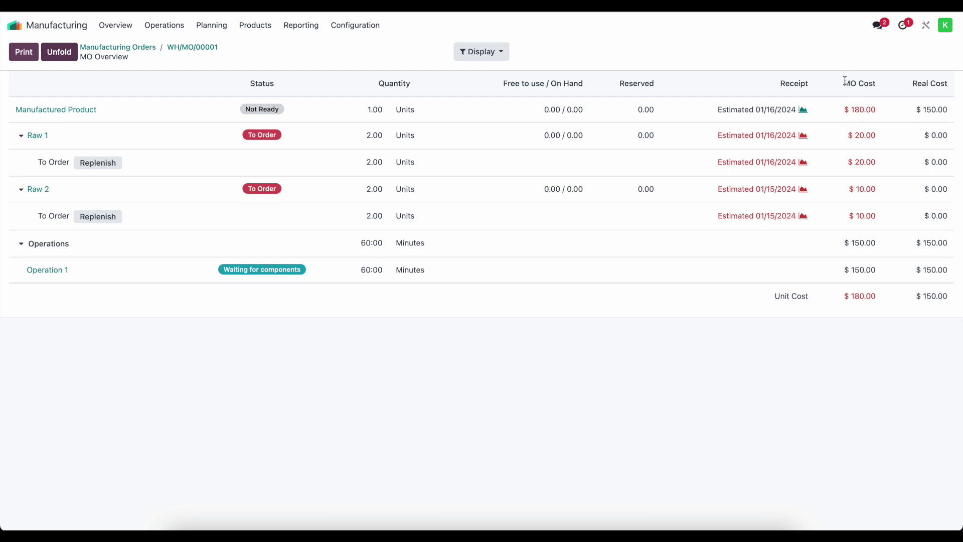
Step: Compare the MO cost with the real cost for the raw components and the unit cost
{"action": "left_click_drag", "start_coordinate": [852, 296], "coordinate": [951, 302]}
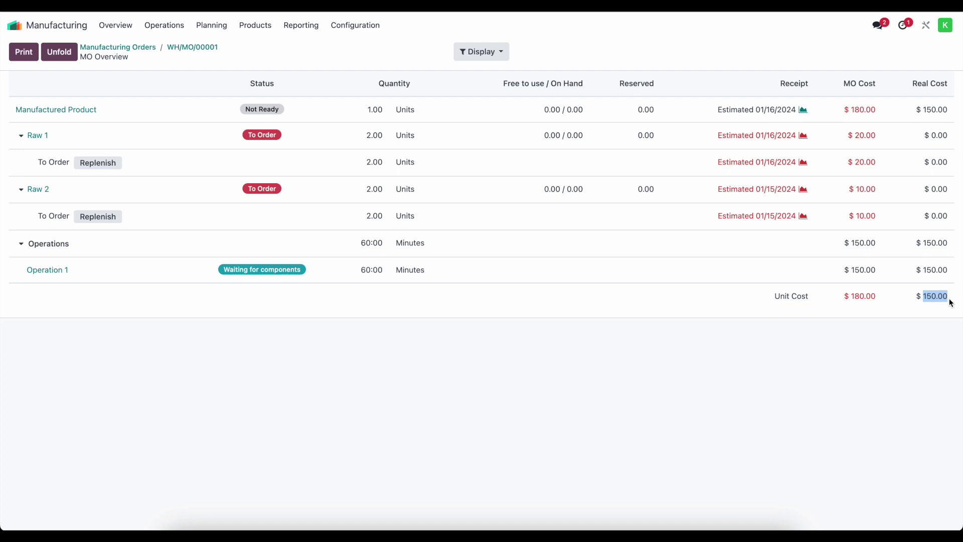
{"action": "left_click_drag", "start_coordinate": [914, 134], "coordinate": [930, 170]}
{"action": "left_click", "coordinate": [931, 173]}
{"action": "left_click_drag", "start_coordinate": [843, 296], "coordinate": [951, 297]}
Step: Return to the manufacturing order and confirm it
{"action": "left_click", "coordinate": [189, 49]}
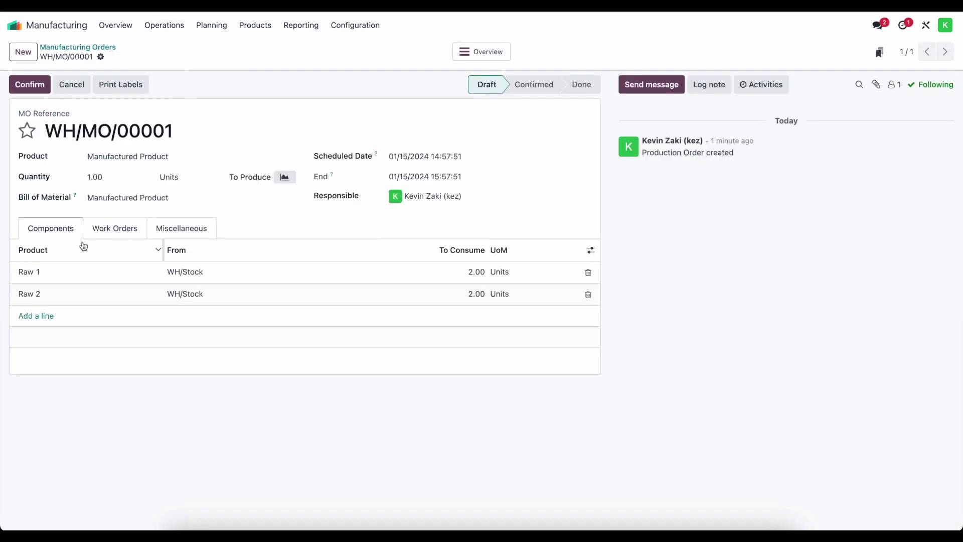
{"action": "left_click", "coordinate": [31, 85]}
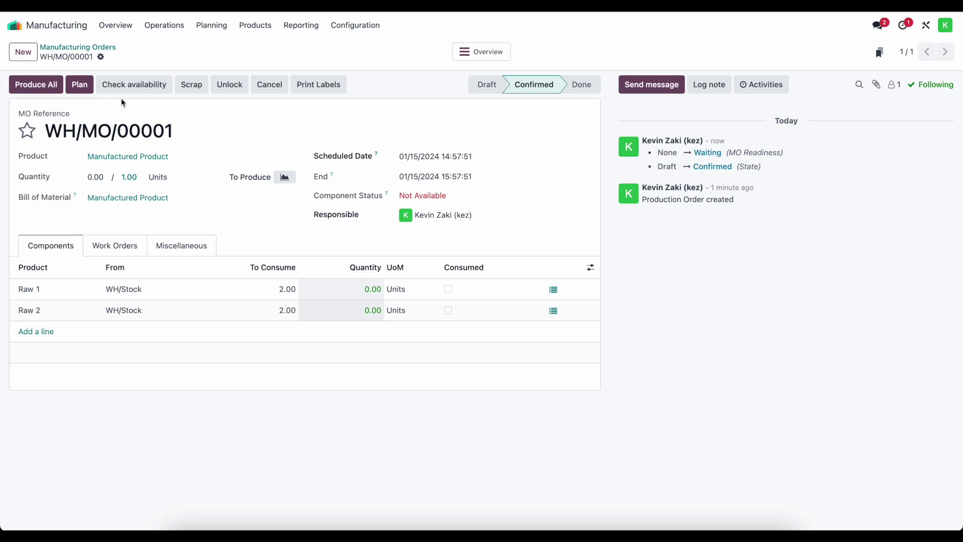
Step: Switch to the Purchase app and start a new request for quotation for Vendor 1
{"action": "left_click", "coordinate": [14, 25]}
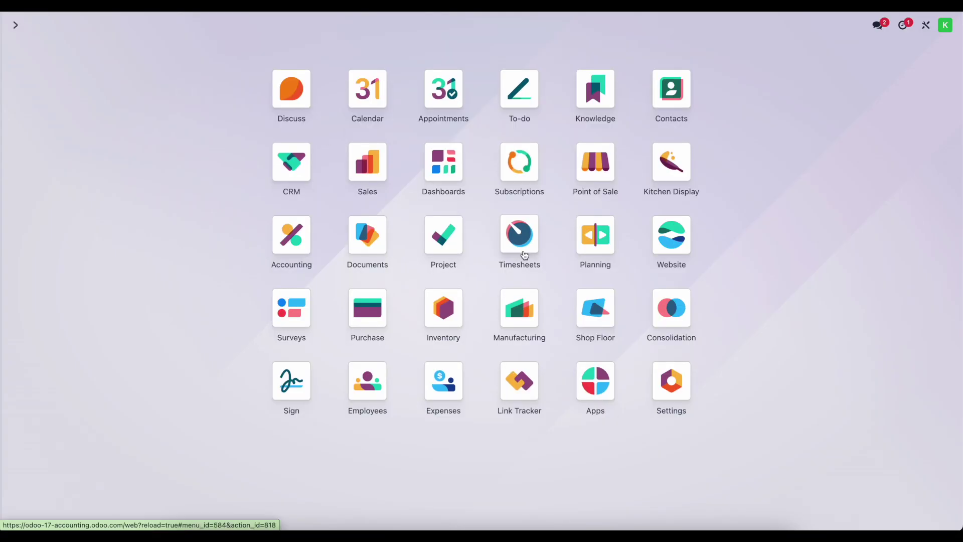
{"action": "left_click", "coordinate": [374, 306]}
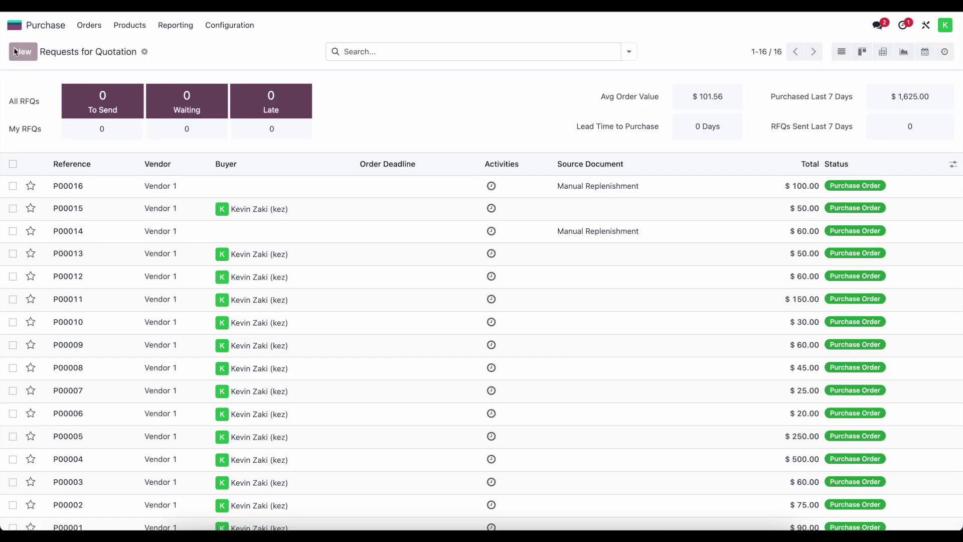
{"action": "left_click", "coordinate": [16, 51]}
{"action": "left_click", "coordinate": [203, 156]}
{"action": "left_click", "coordinate": [167, 175]}
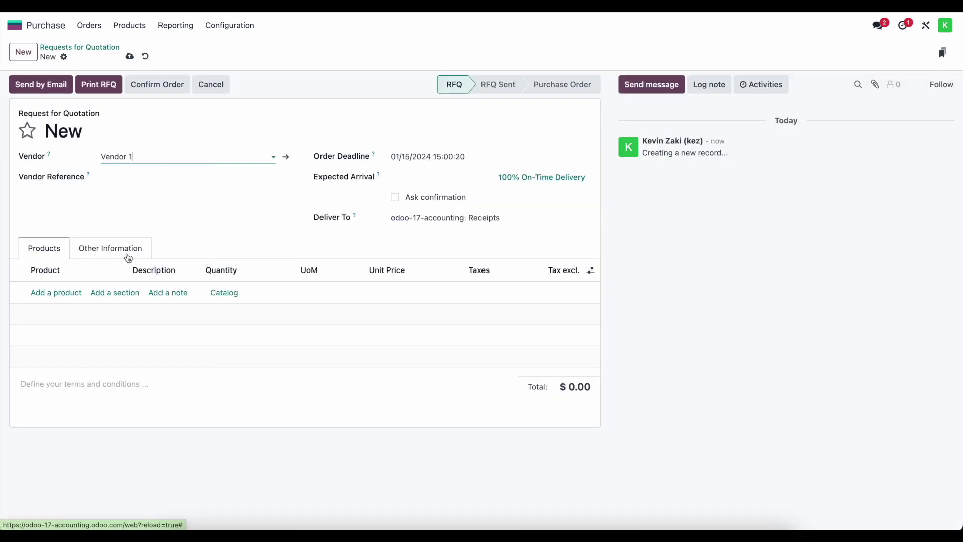
Step: Add Raw 1 and Raw 2 as product lines on the request for quotation
{"action": "left_click", "coordinate": [60, 291]}
{"action": "type", "text": "raw"}
{"action": "left_click", "coordinate": [72, 315]}
{"action": "left_click", "coordinate": [54, 316]}
{"action": "type", "text": "r"}
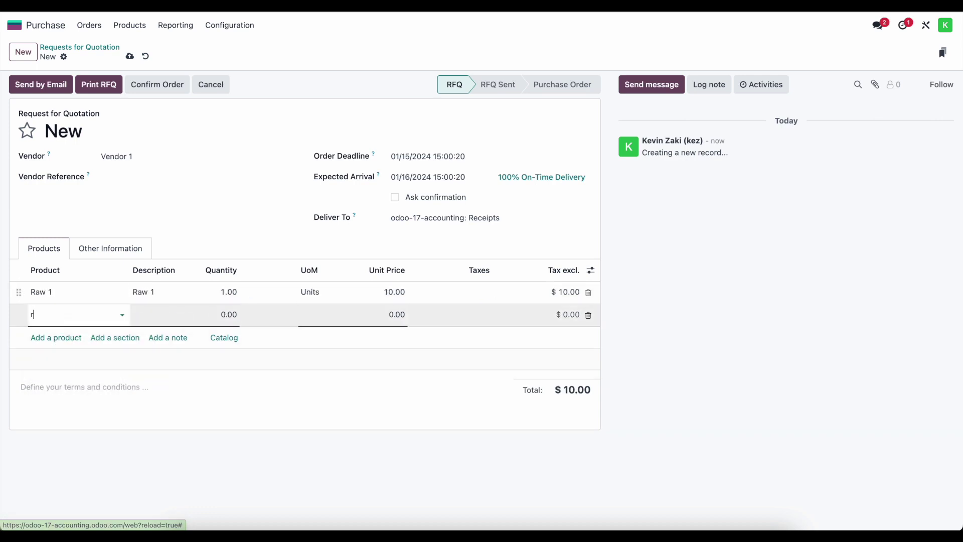
{"action": "type", "text": "aw"}
{"action": "left_click", "coordinate": [63, 346]}
Step: Set the quantity of both Raw 1 and Raw 2 to 10 and save the request for quotation
{"action": "left_click", "coordinate": [228, 292]}
{"action": "type", "text": "10"}
{"action": "left_click", "coordinate": [228, 314]}
{"action": "type", "text": "10"}
{"action": "left_click", "coordinate": [258, 393]}
{"action": "left_click", "coordinate": [130, 56]}
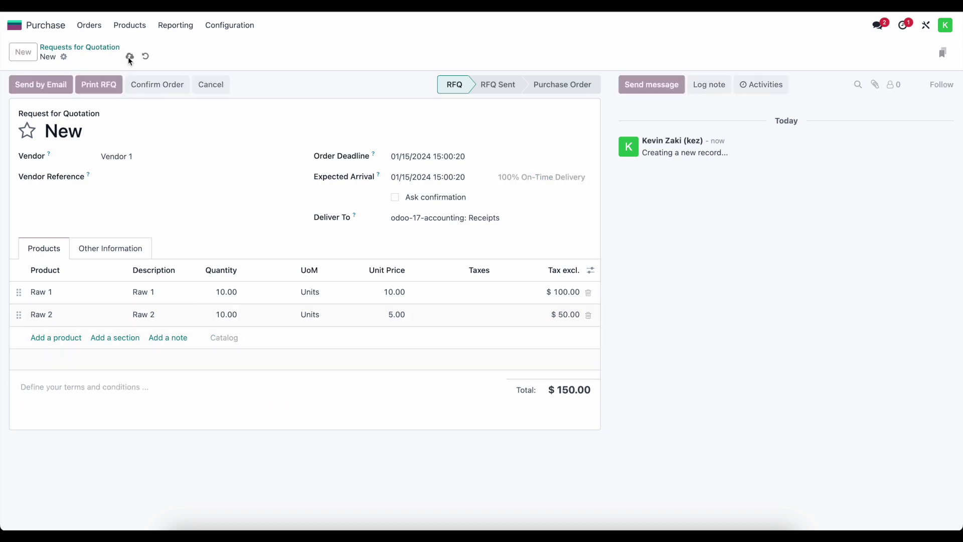
Step: Confirm the purchase order and validate the receipt of its products
{"action": "left_click", "coordinate": [139, 84]}
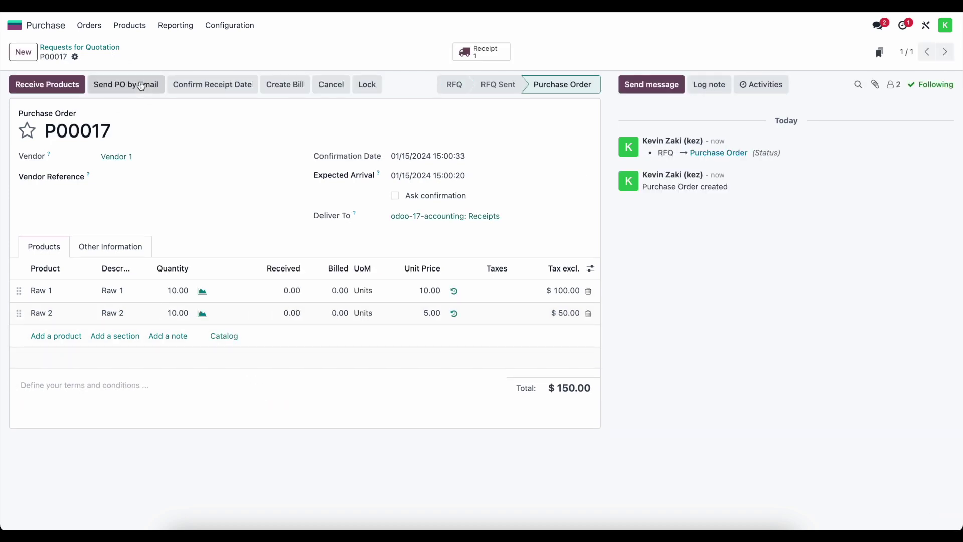
{"action": "left_click", "coordinate": [43, 85]}
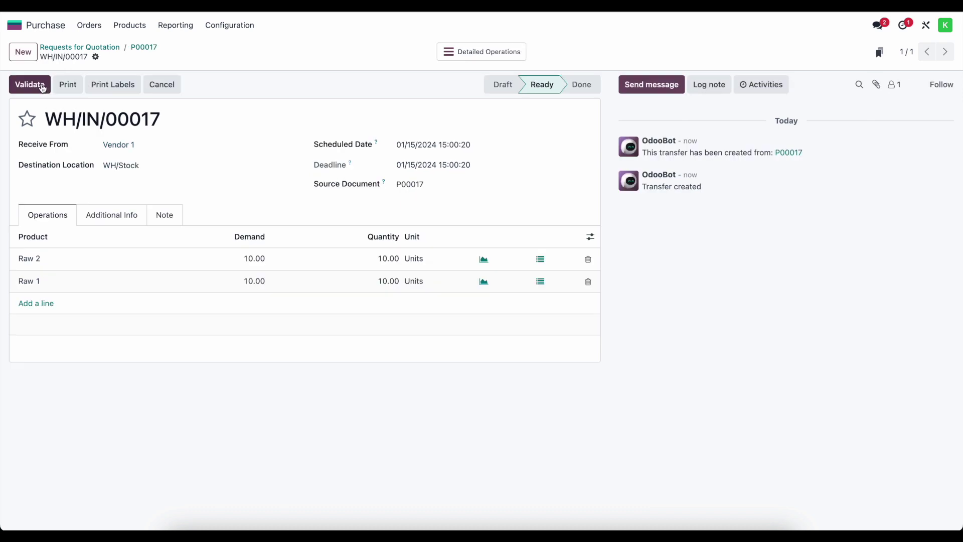
{"action": "left_click", "coordinate": [42, 86]}
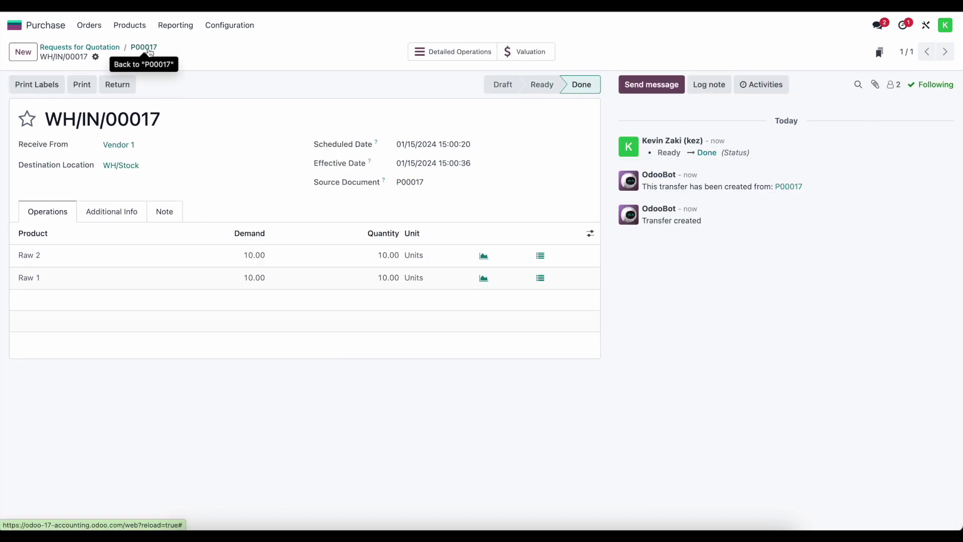
Step: Create the vendor bill from the purchase order with bill date 01/15/2024 and confirm it
{"action": "left_click", "coordinate": [149, 49]}
{"action": "left_click", "coordinate": [33, 84]}
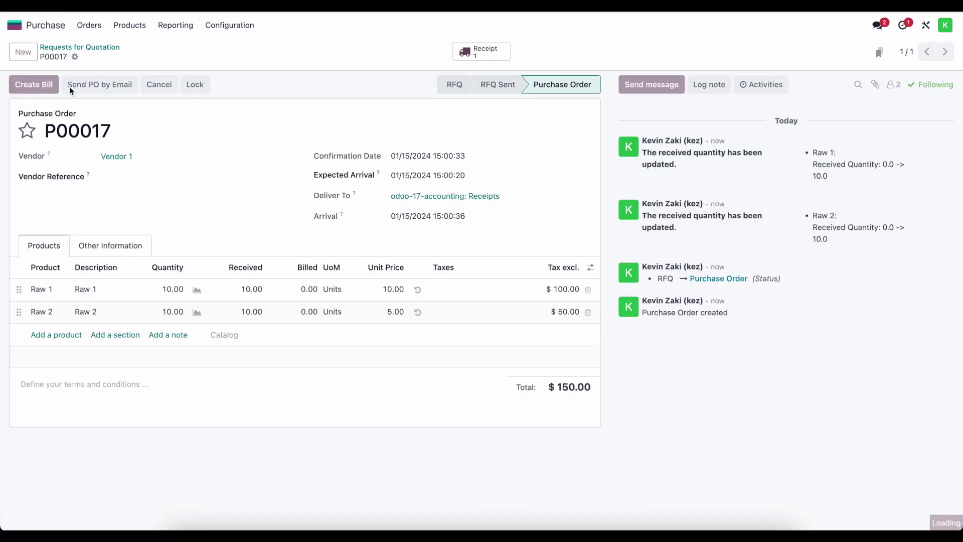
{"action": "left_click", "coordinate": [447, 167]}
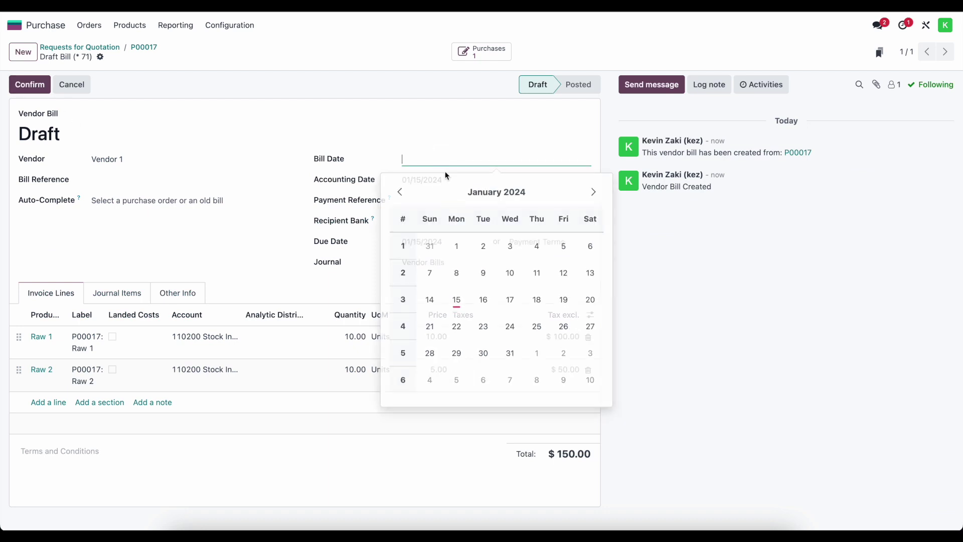
{"action": "left_click", "coordinate": [456, 300]}
{"action": "left_click", "coordinate": [30, 84]}
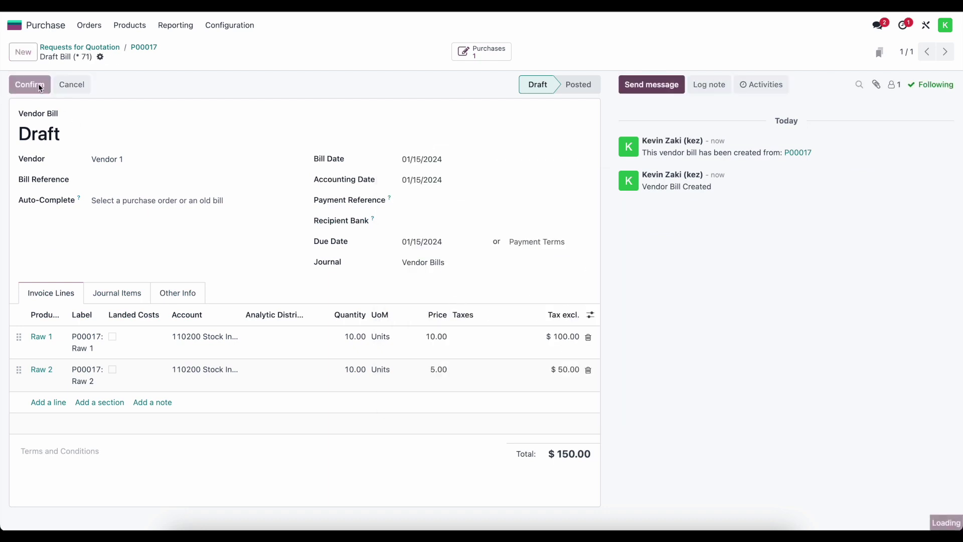
Step: Switch to the Inventory app and check the stock valuation and the location quantities of Raw 1 and Raw 2
{"action": "left_click", "coordinate": [142, 49]}
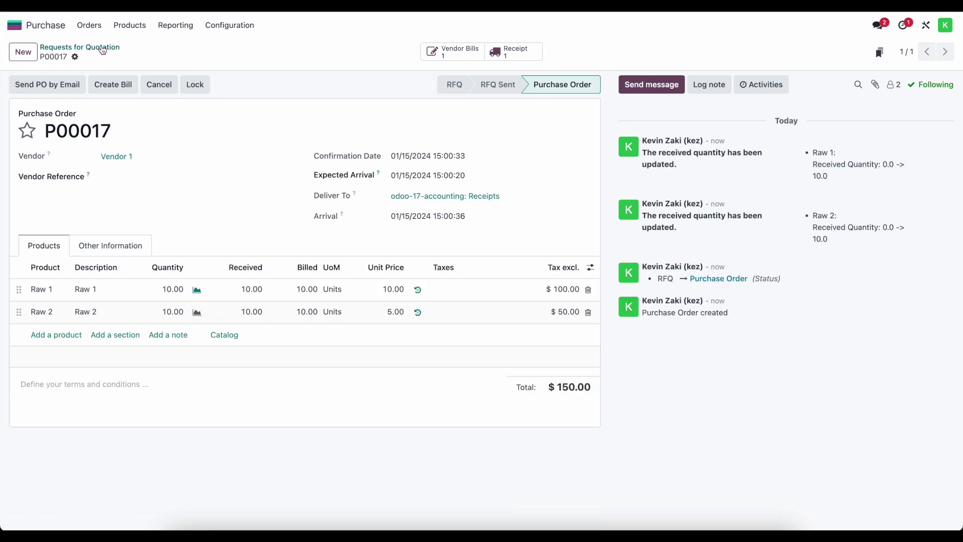
{"action": "left_click", "coordinate": [15, 25]}
{"action": "left_click", "coordinate": [449, 304]}
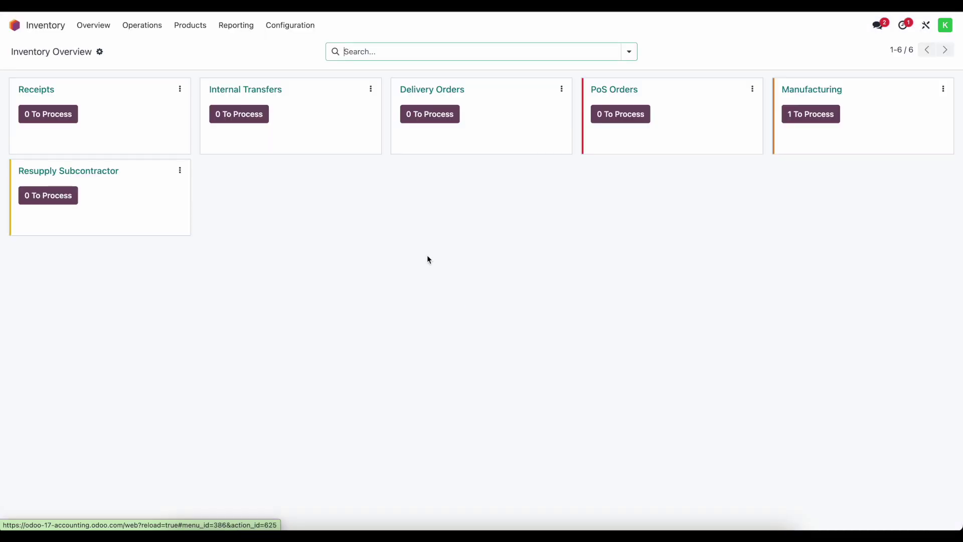
{"action": "left_click", "coordinate": [245, 26]}
{"action": "left_click", "coordinate": [252, 108]}
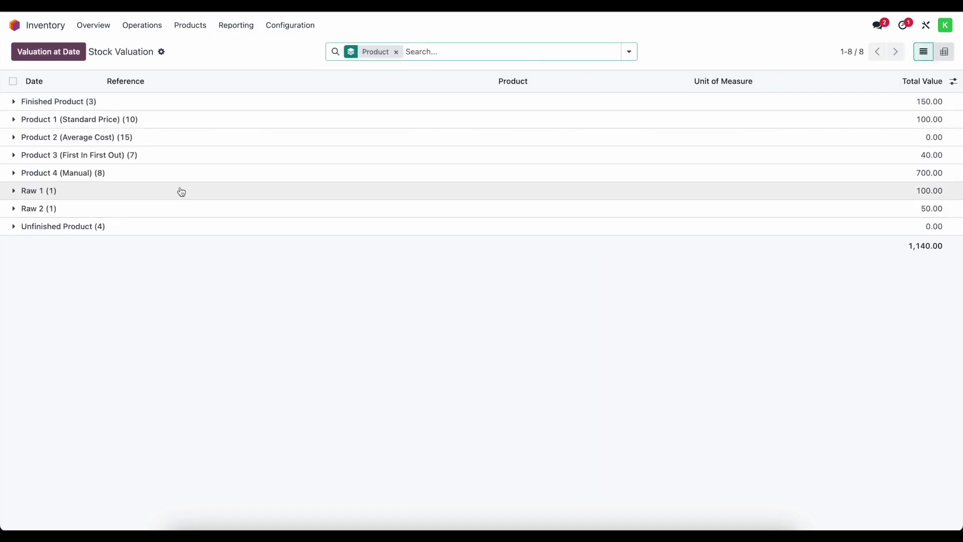
{"action": "left_click", "coordinate": [233, 27]}
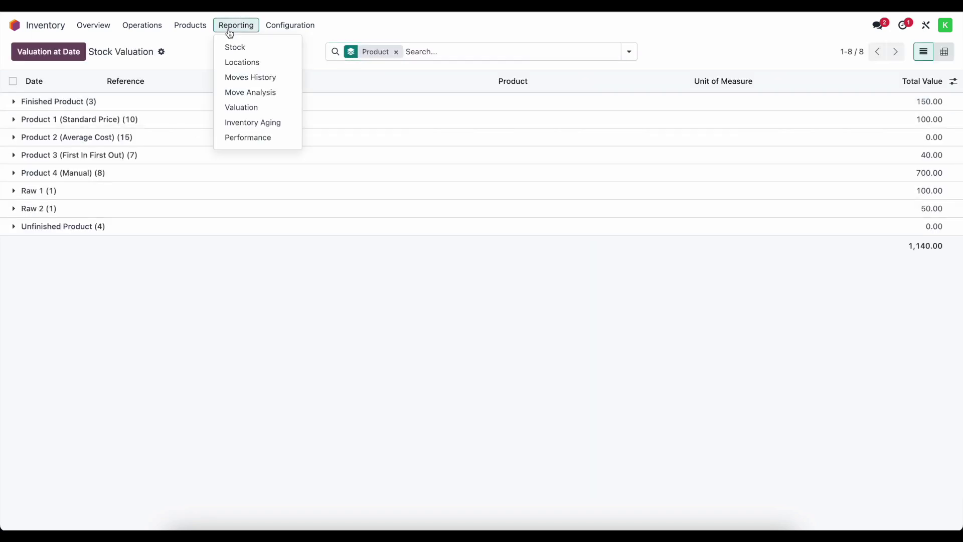
{"action": "left_click", "coordinate": [256, 62]}
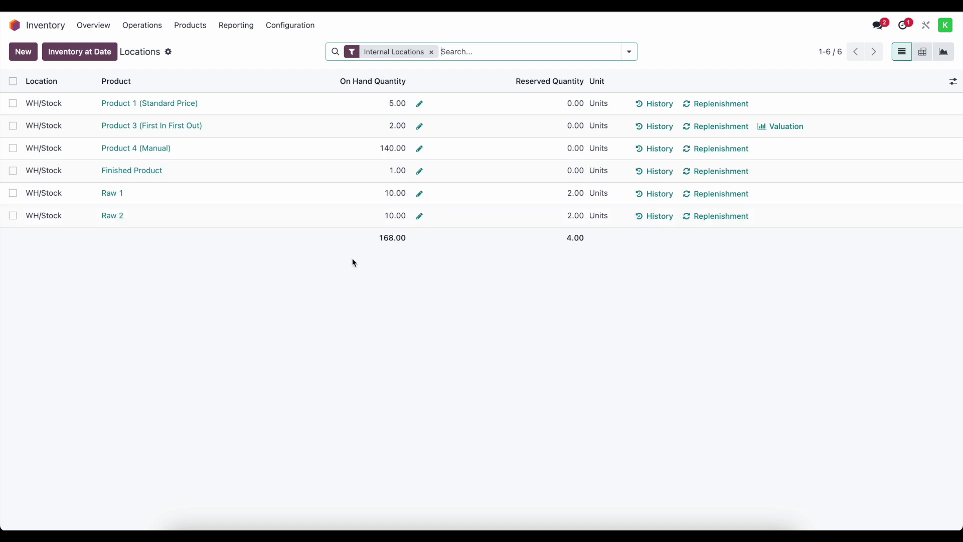
Step: Open the odoo-17-accounting warehouse and examine its shipment, resupply and manufacture step settings
{"action": "left_click", "coordinate": [279, 29]}
{"action": "left_click", "coordinate": [234, 52]}
{"action": "left_click", "coordinate": [281, 27]}
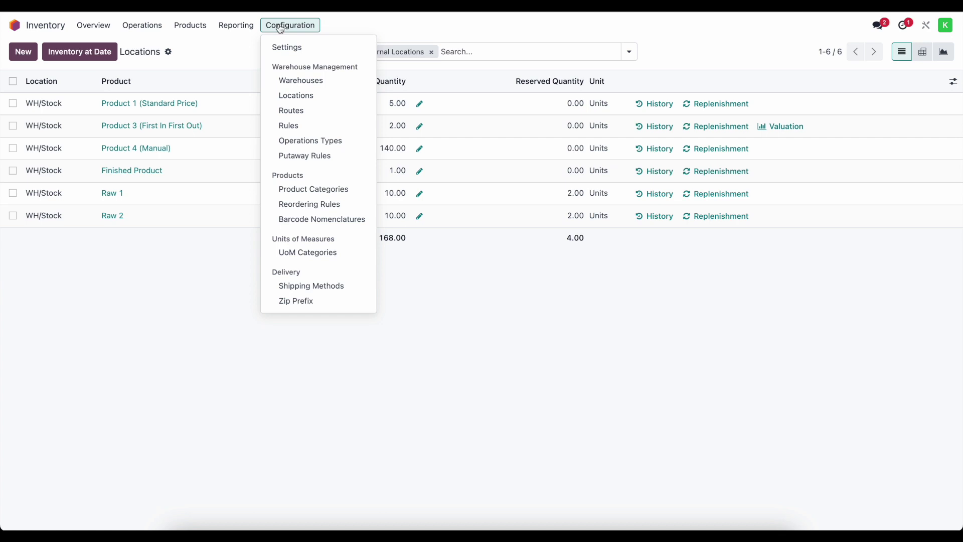
{"action": "left_click", "coordinate": [299, 81]}
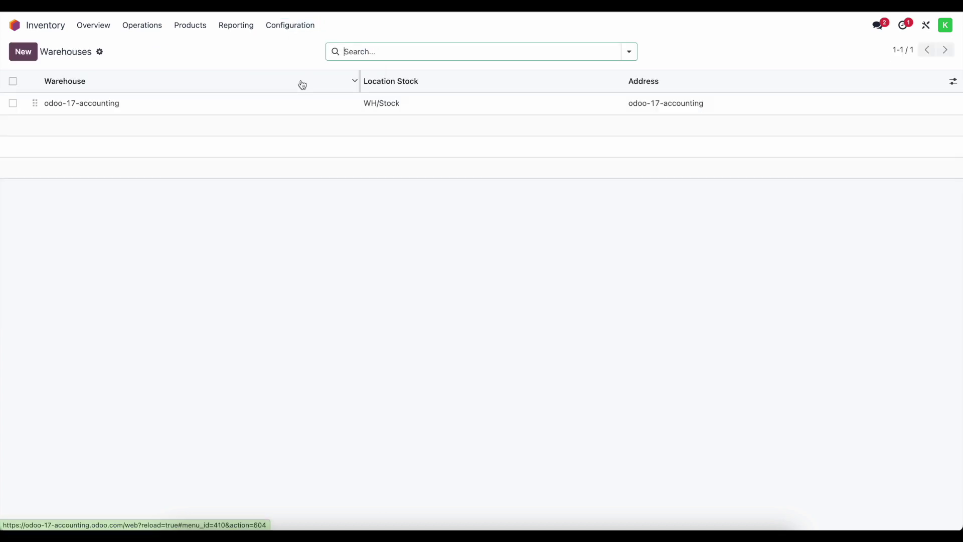
{"action": "left_click", "coordinate": [256, 112]}
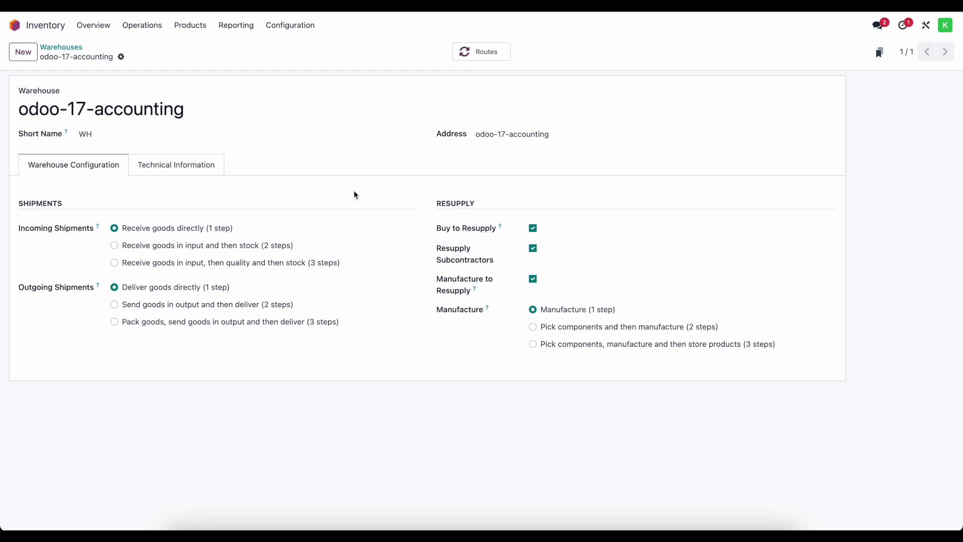
Step: Switch to the Manufacturing app and open the confirmed manufacturing order for Manufactured Product
{"action": "left_click", "coordinate": [16, 25]}
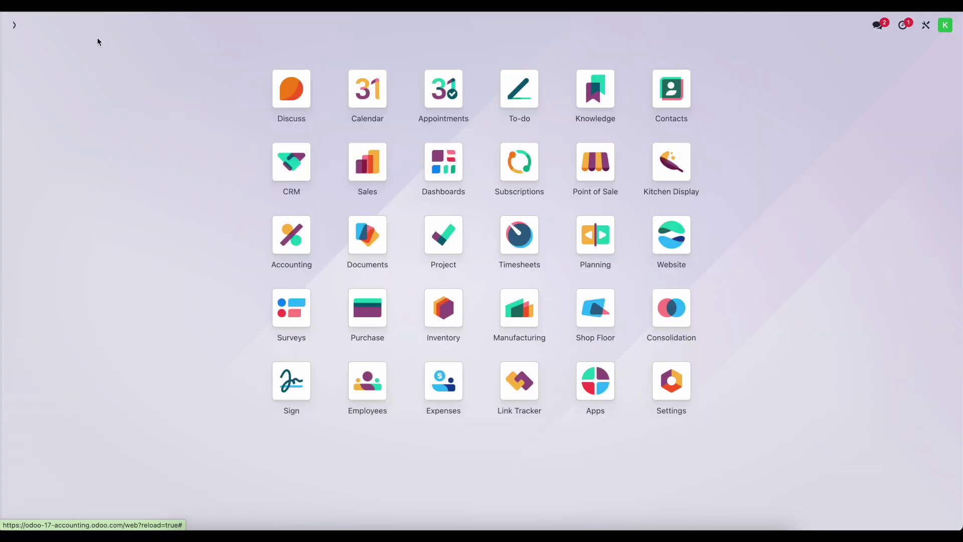
{"action": "left_click", "coordinate": [519, 305]}
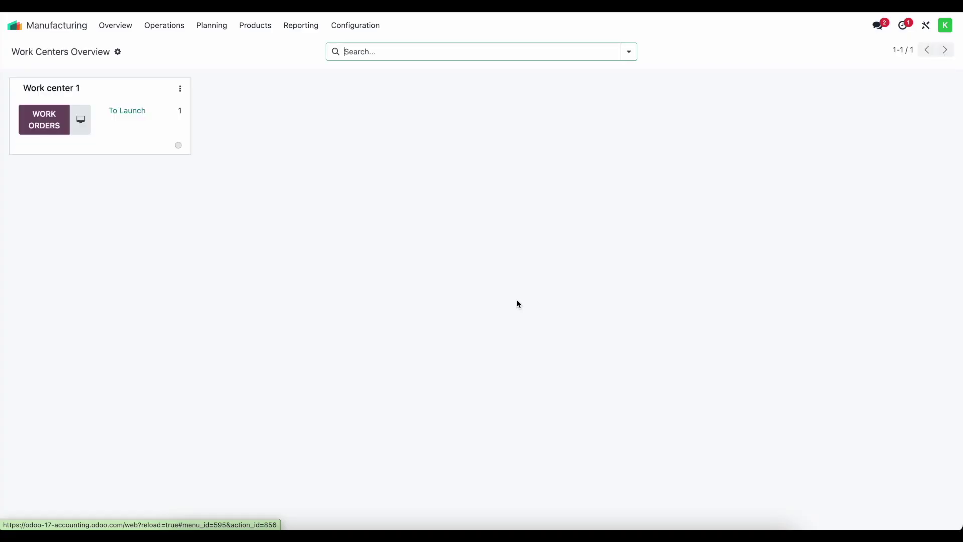
{"action": "left_click", "coordinate": [164, 25]}
{"action": "left_click", "coordinate": [171, 45]}
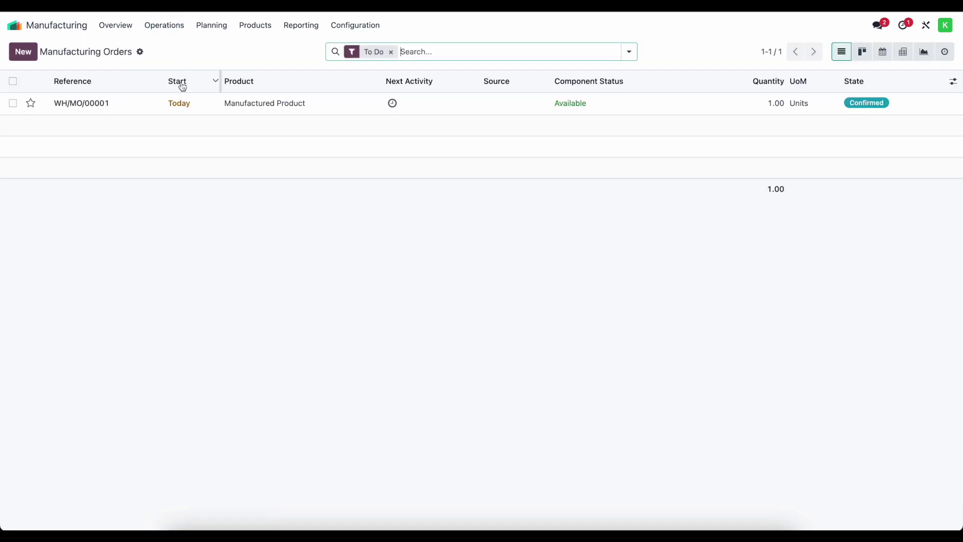
{"action": "left_click", "coordinate": [187, 103]}
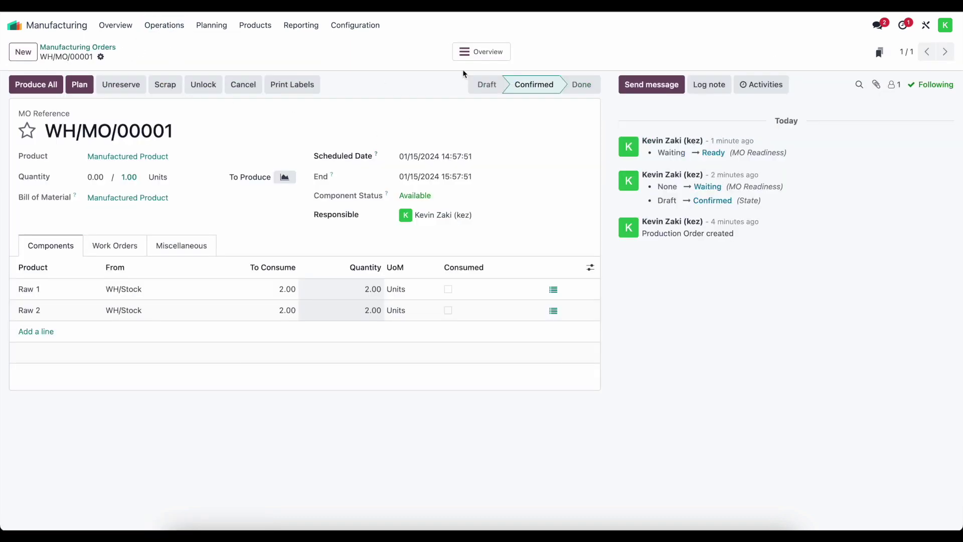
Step: Examine the manufacturing order's cost overview, including its unit cost and the Raw 1 product's cost
{"action": "left_click", "coordinate": [479, 54]}
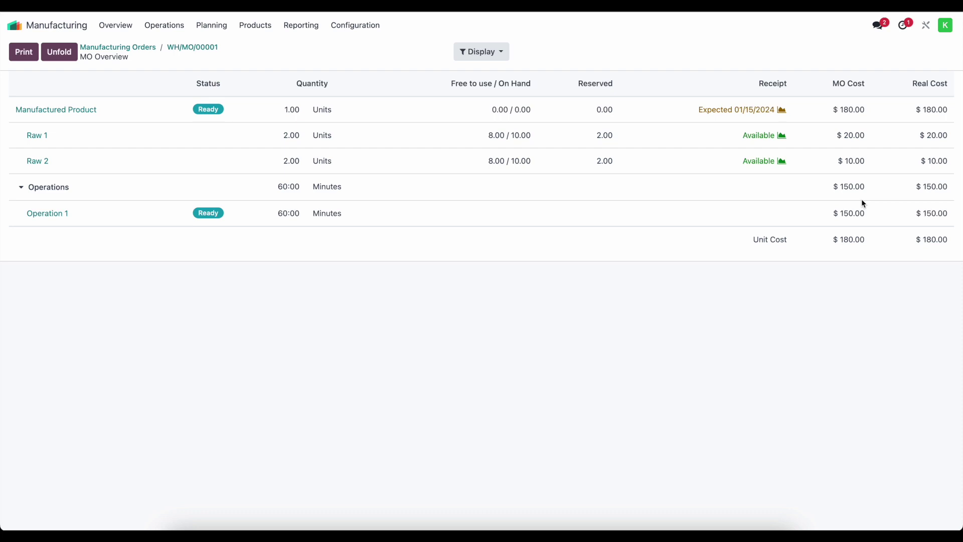
{"action": "left_click_drag", "start_coordinate": [833, 240], "coordinate": [943, 239]}
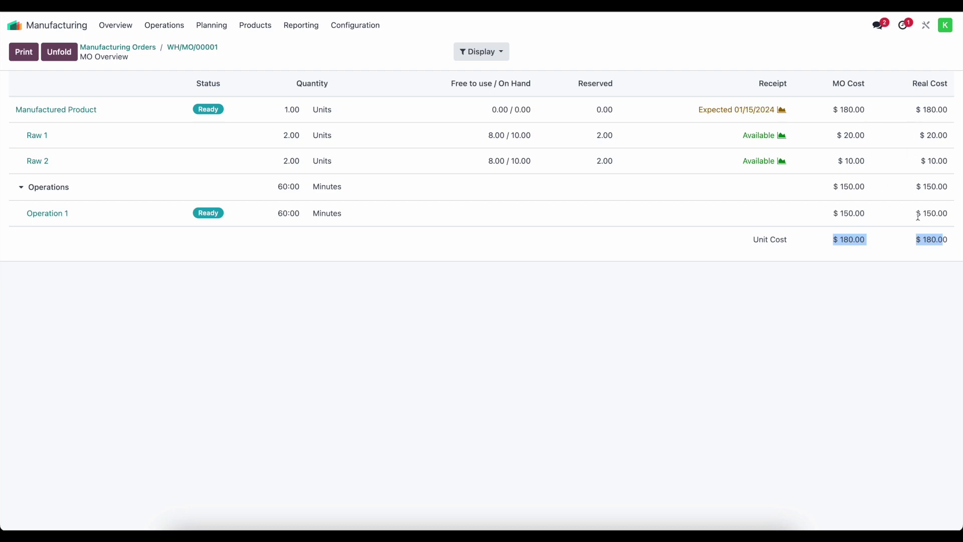
{"action": "left_click", "coordinate": [917, 240]}
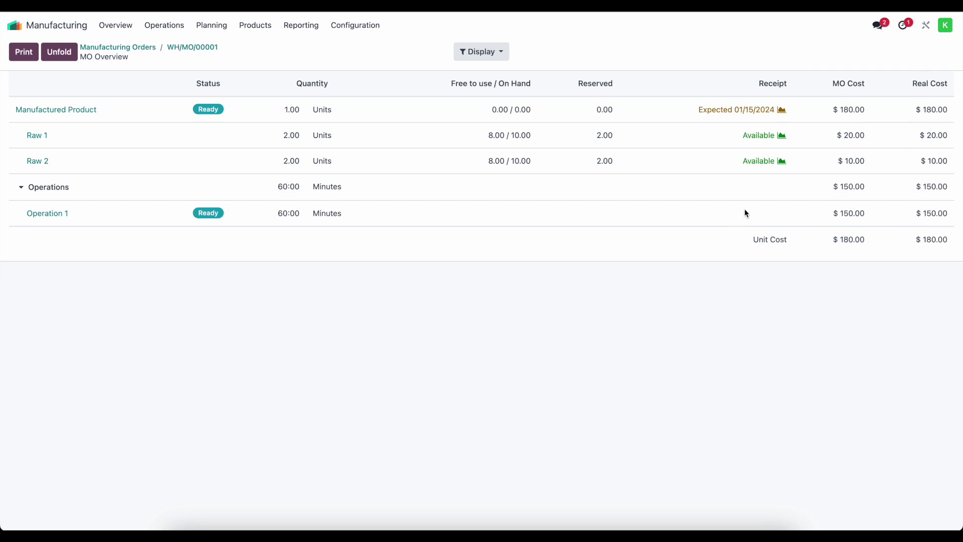
{"action": "left_click", "coordinate": [40, 139]}
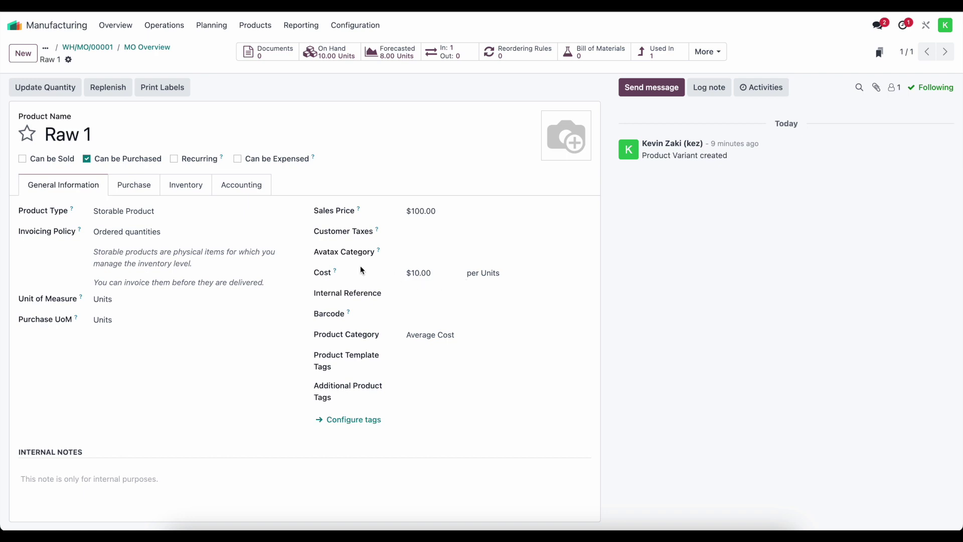
{"action": "left_click", "coordinate": [133, 48]}
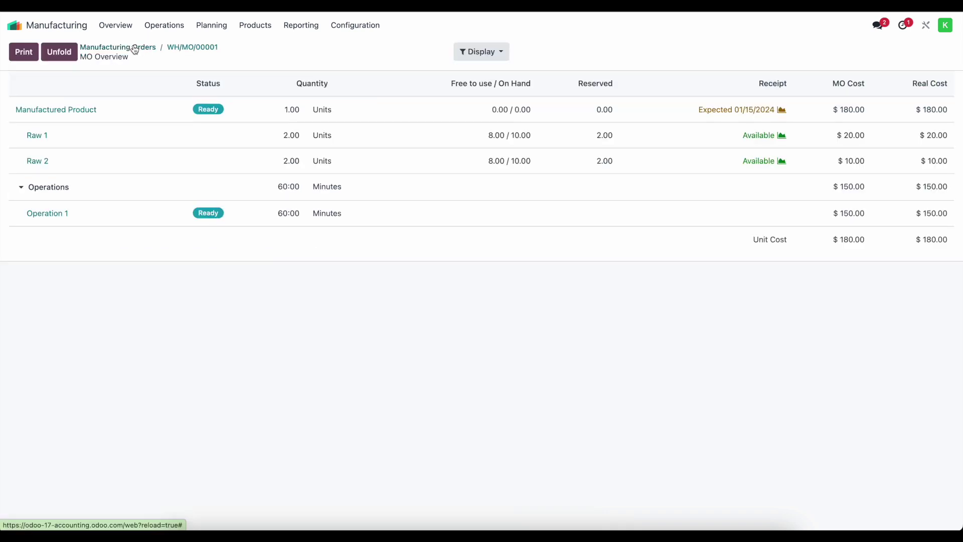
Step: Plan the manufacturing order for Manufactured Product and check its work orders and components
{"action": "left_click", "coordinate": [169, 47]}
{"action": "left_click", "coordinate": [80, 91]}
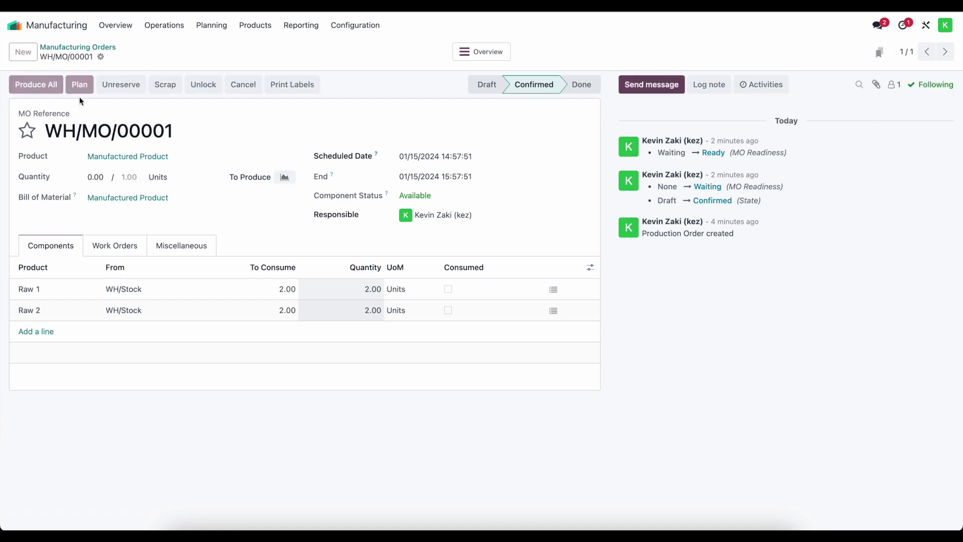
{"action": "left_click", "coordinate": [111, 244]}
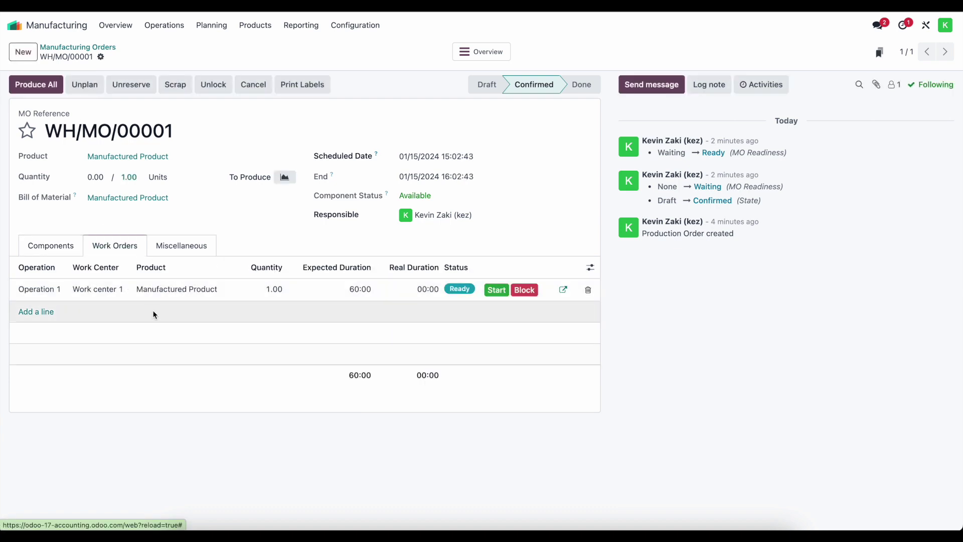
{"action": "left_click", "coordinate": [53, 247]}
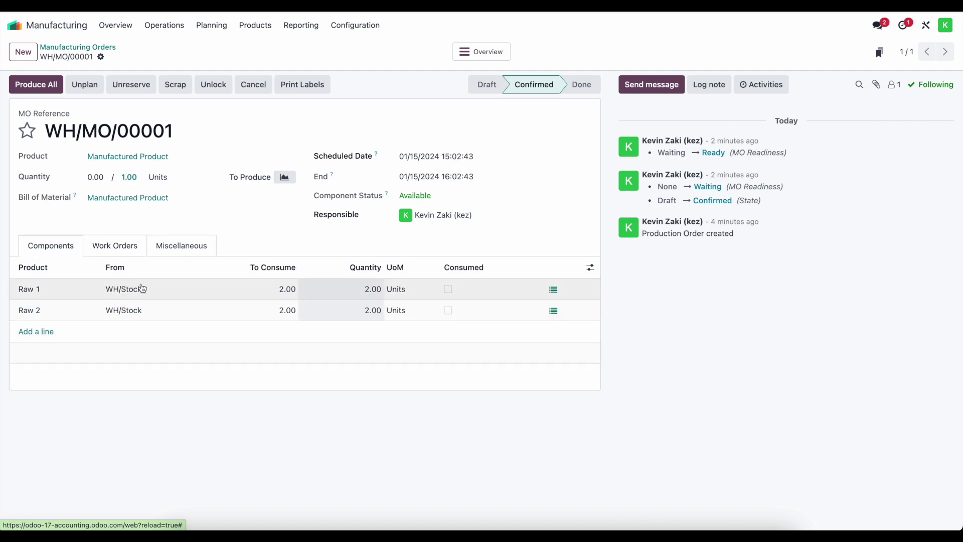
Step: Switch to the Shop Floor app and select Work center 1 as the work center for this station
{"action": "left_click", "coordinate": [16, 24]}
{"action": "left_click", "coordinate": [599, 311]}
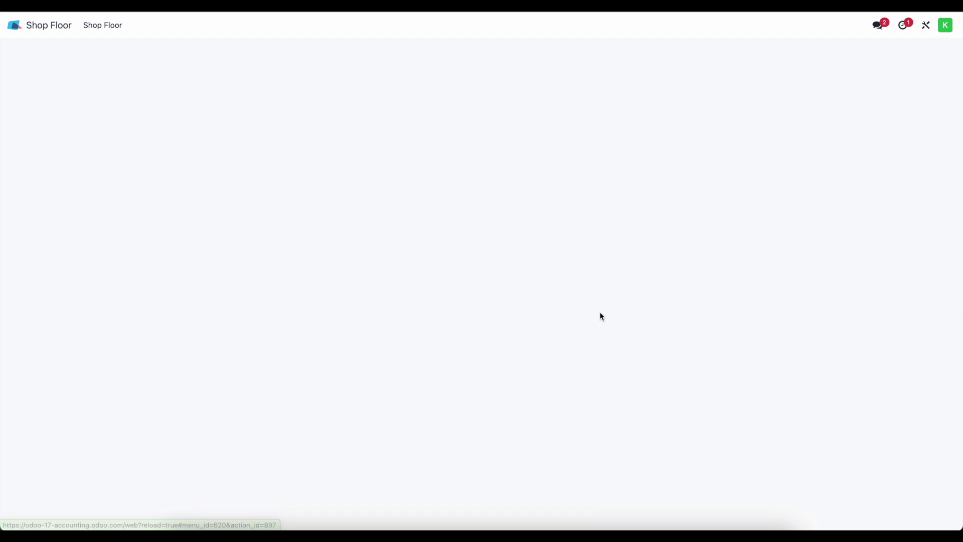
{"action": "left_click", "coordinate": [321, 271]}
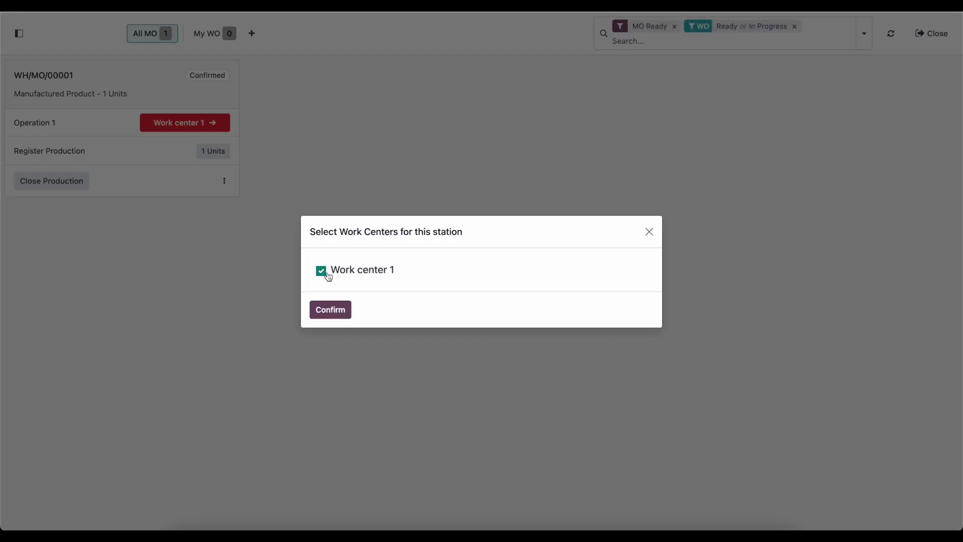
{"action": "left_click", "coordinate": [330, 310]}
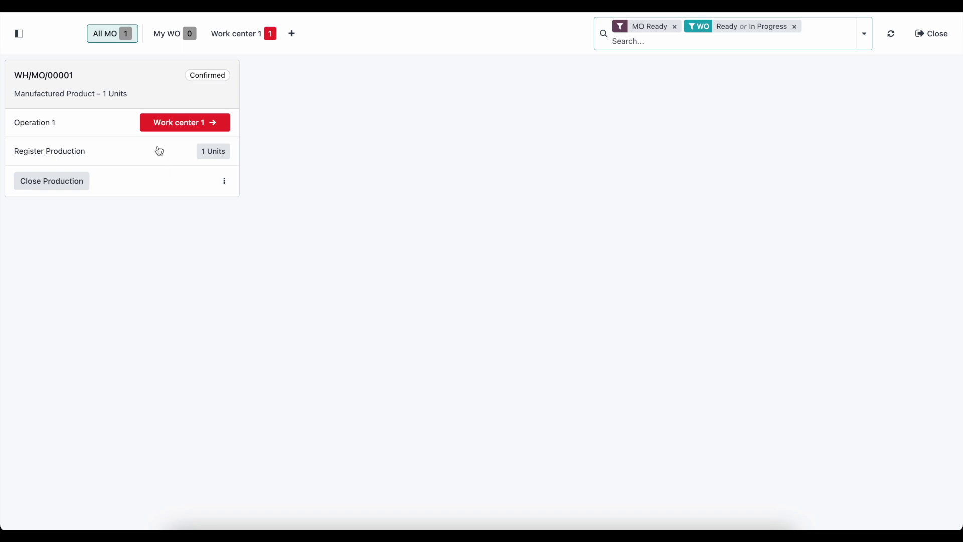
Step: Register 1 unit for Operation 1 at Work center 1, mark the operation as done and close the production
{"action": "left_click", "coordinate": [247, 40]}
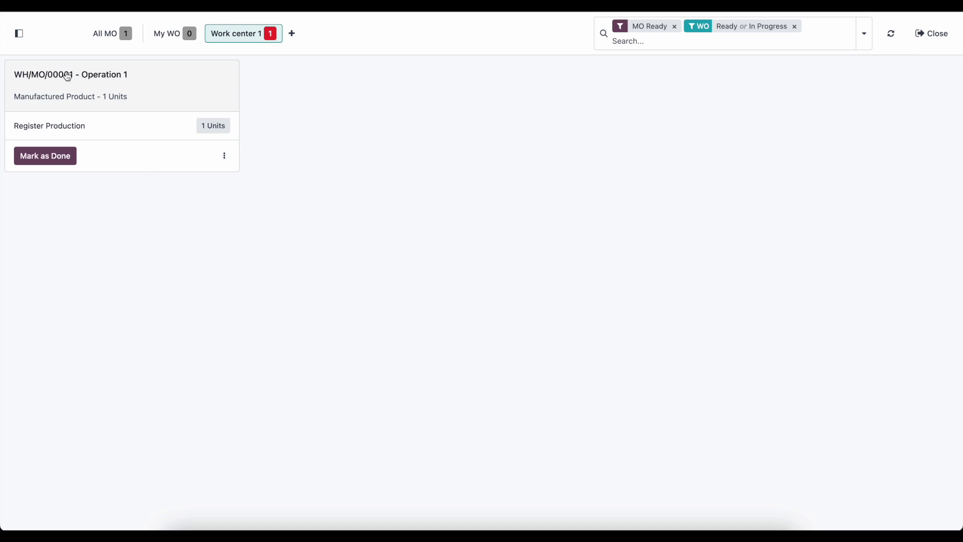
{"action": "left_click", "coordinate": [15, 32]}
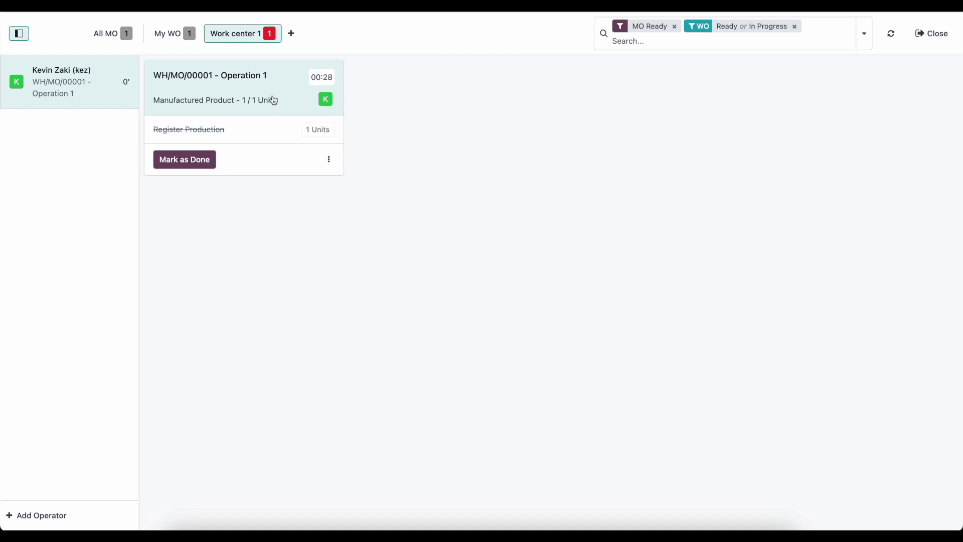
{"action": "left_click", "coordinate": [208, 162]}
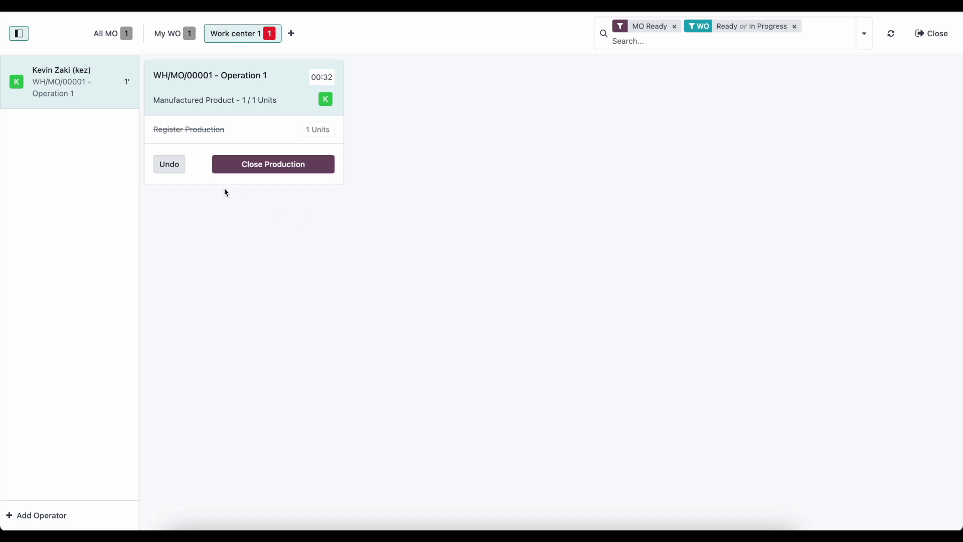
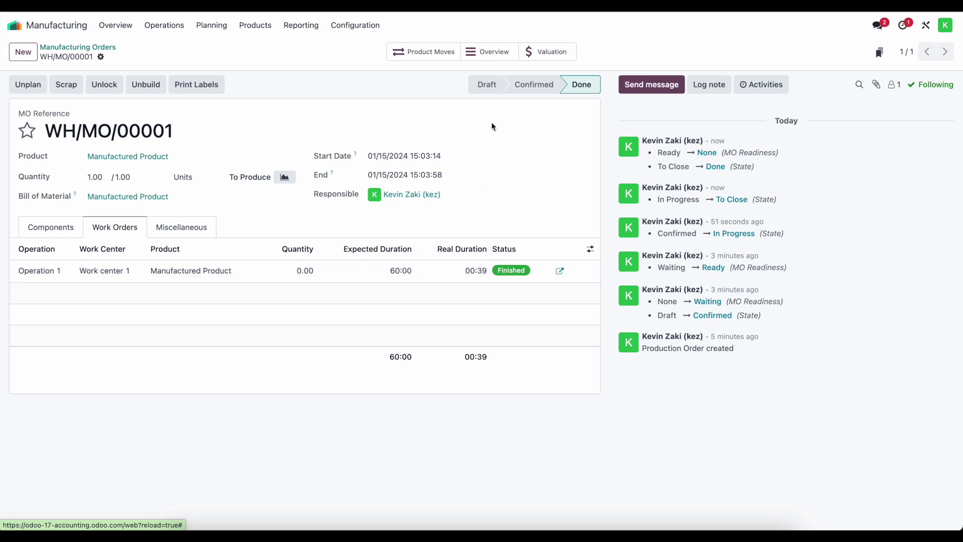
Step: Examine the completed manufacturing order's cost overview, comparing unit, component, operation, work center and operator costs
{"action": "left_click", "coordinate": [485, 55]}
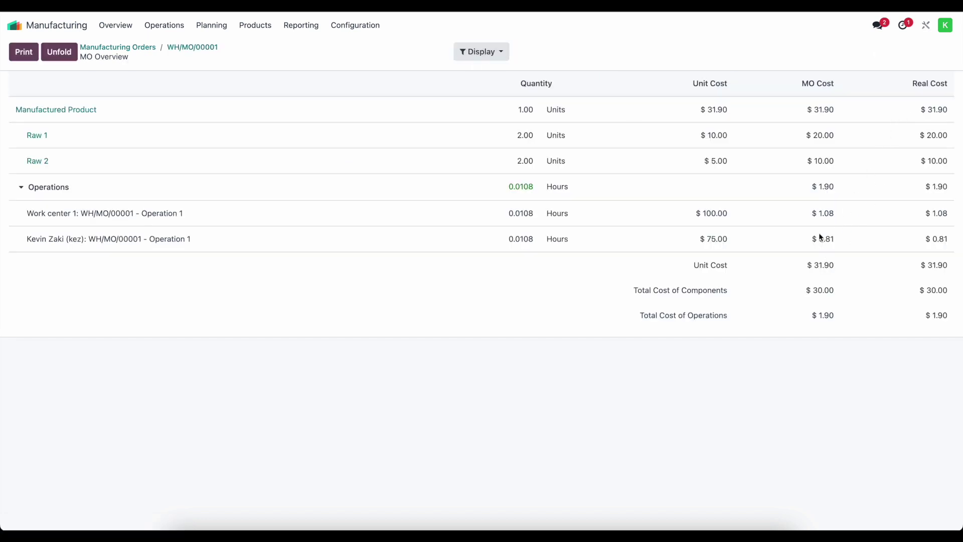
{"action": "left_click_drag", "start_coordinate": [813, 265], "coordinate": [842, 271]}
{"action": "left_click_drag", "start_coordinate": [814, 291], "coordinate": [842, 320]}
{"action": "left_click_drag", "start_coordinate": [704, 239], "coordinate": [726, 240]}
{"action": "left_click_drag", "start_coordinate": [811, 239], "coordinate": [834, 239]}
{"action": "left_click_drag", "start_coordinate": [707, 239], "coordinate": [729, 220]}
{"action": "left_click_drag", "start_coordinate": [816, 215], "coordinate": [848, 214]}
{"action": "left_click_drag", "start_coordinate": [814, 315], "coordinate": [841, 316]}
{"action": "double_click", "coordinate": [835, 215]}
{"action": "double_click", "coordinate": [824, 315]}
{"action": "left_click_drag", "start_coordinate": [824, 315], "coordinate": [814, 319]}
{"action": "left_click", "coordinate": [829, 287]}
{"action": "double_click", "coordinate": [828, 288]}
{"action": "left_click", "coordinate": [763, 294]}
{"action": "left_click", "coordinate": [196, 48]}
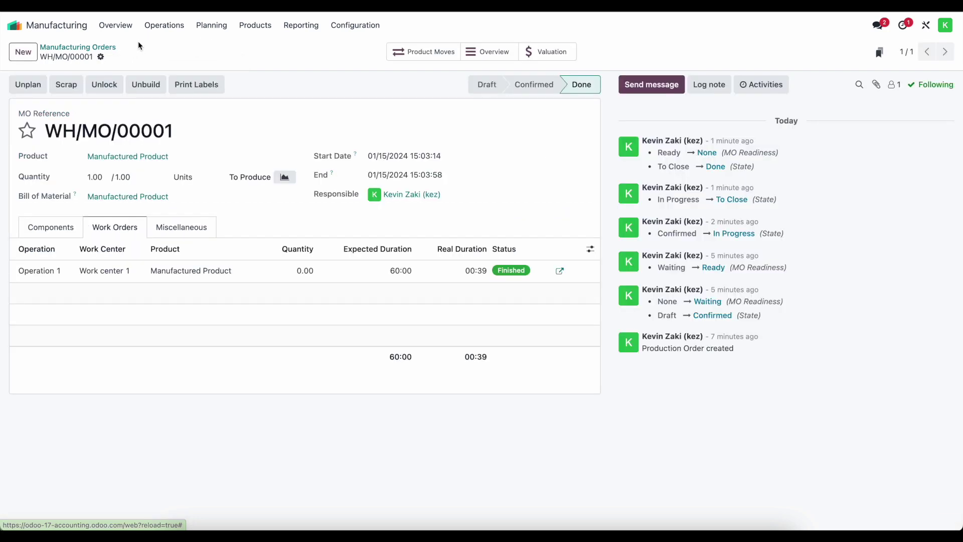
Step: Examine the manufacturing order's stock valuation and the journal entries for Raw 1, Raw 2 and Manufactured Product
{"action": "left_click", "coordinate": [556, 57]}
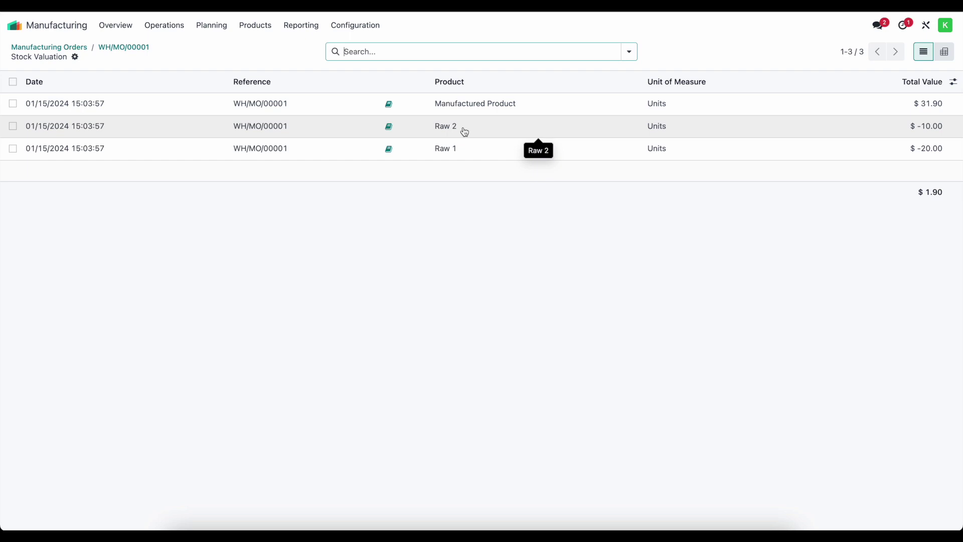
{"action": "left_click", "coordinate": [392, 154]}
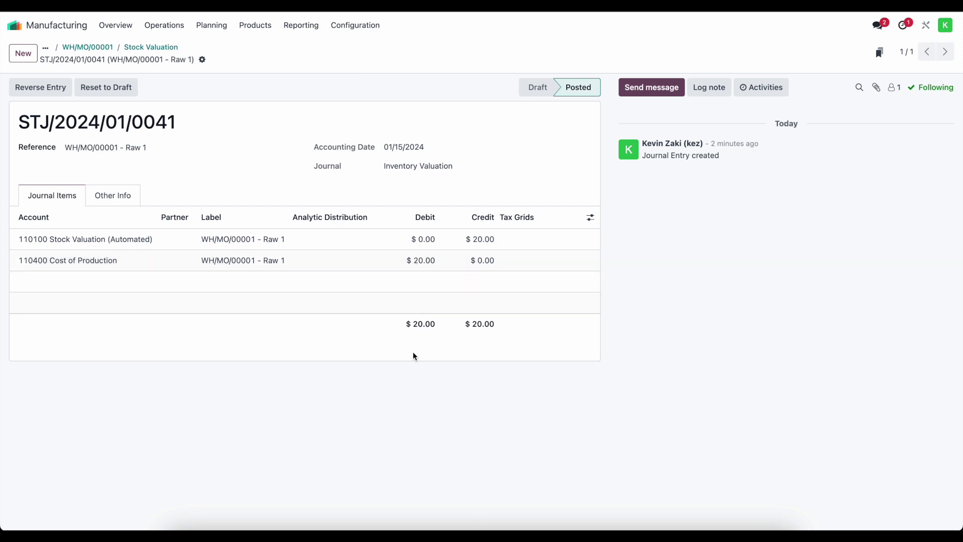
{"action": "left_click", "coordinate": [153, 47]}
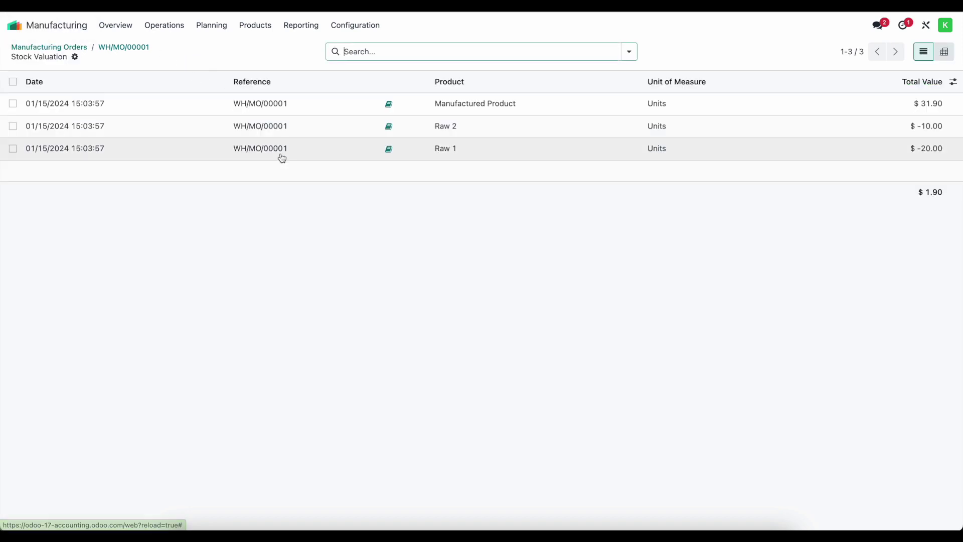
{"action": "left_click", "coordinate": [389, 126]}
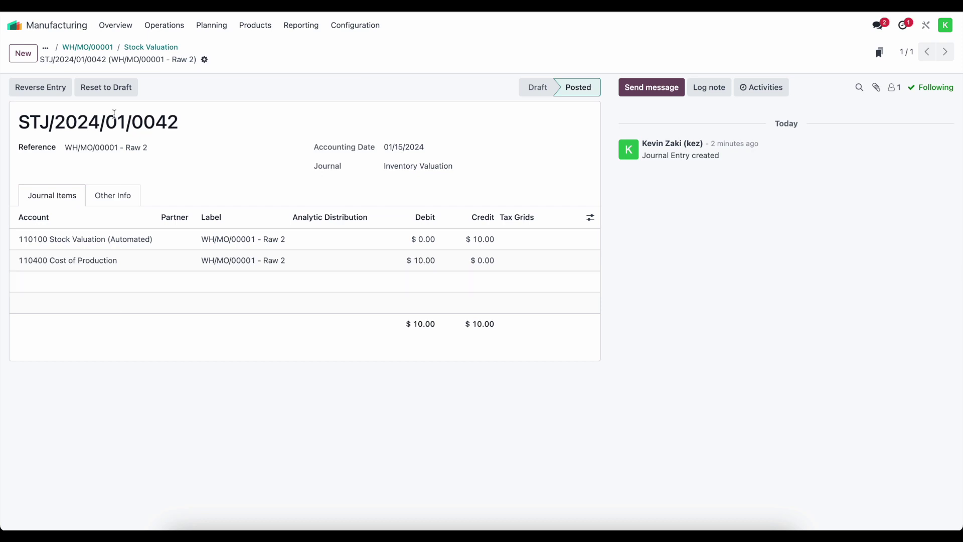
{"action": "left_click", "coordinate": [138, 53]}
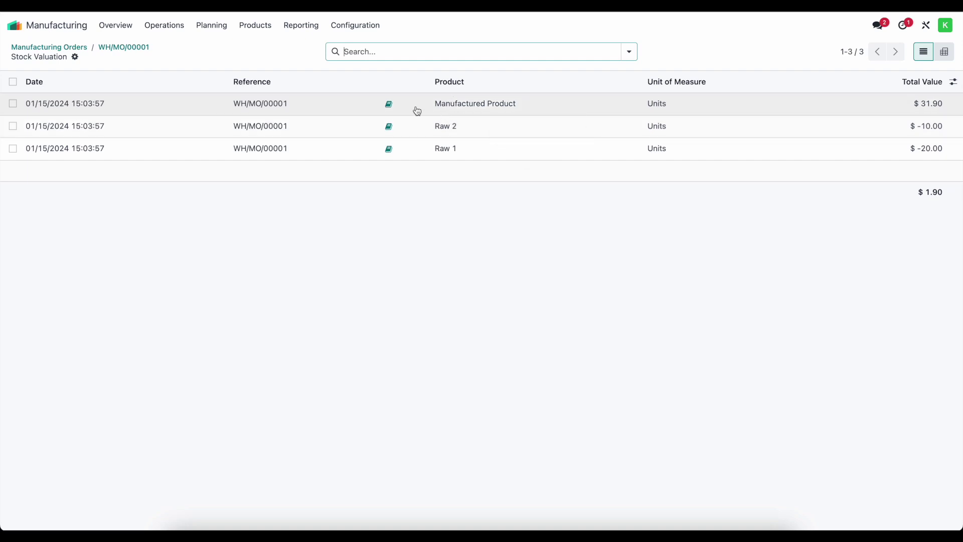
{"action": "left_click", "coordinate": [388, 104]}
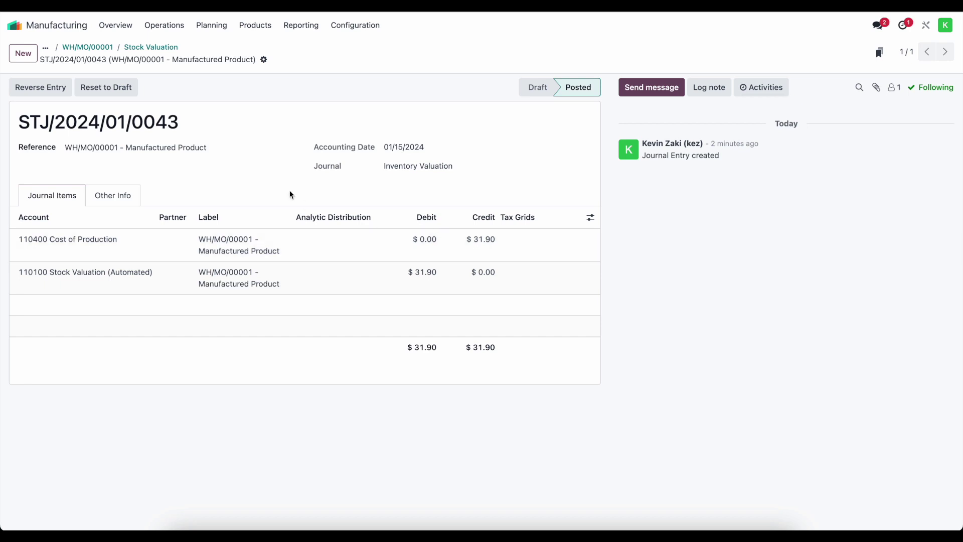
{"action": "left_click", "coordinate": [164, 48]}
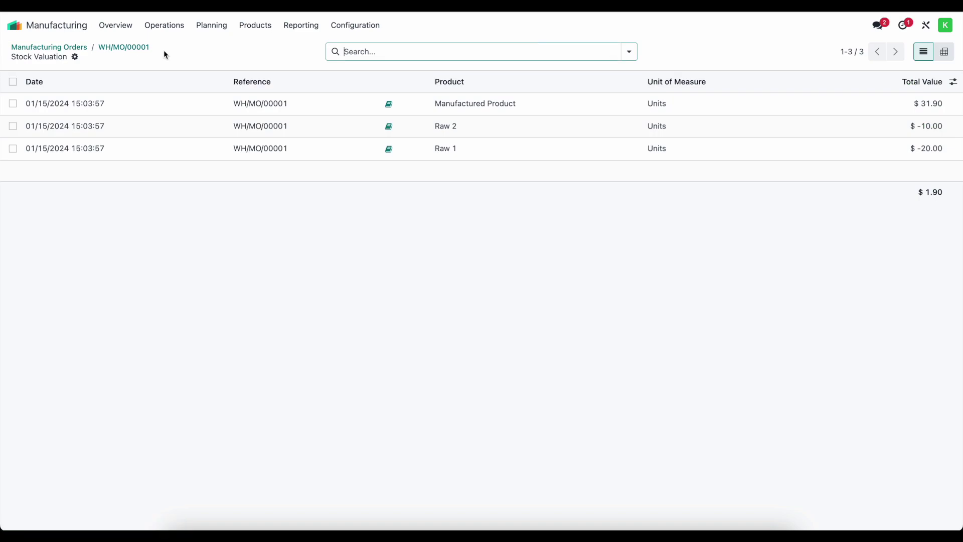
{"action": "left_click", "coordinate": [138, 48]}
Step: Switch to the Accounting app and examine the 110400 Cost of Production balance in the Balance Sheet
{"action": "left_click", "coordinate": [14, 25]}
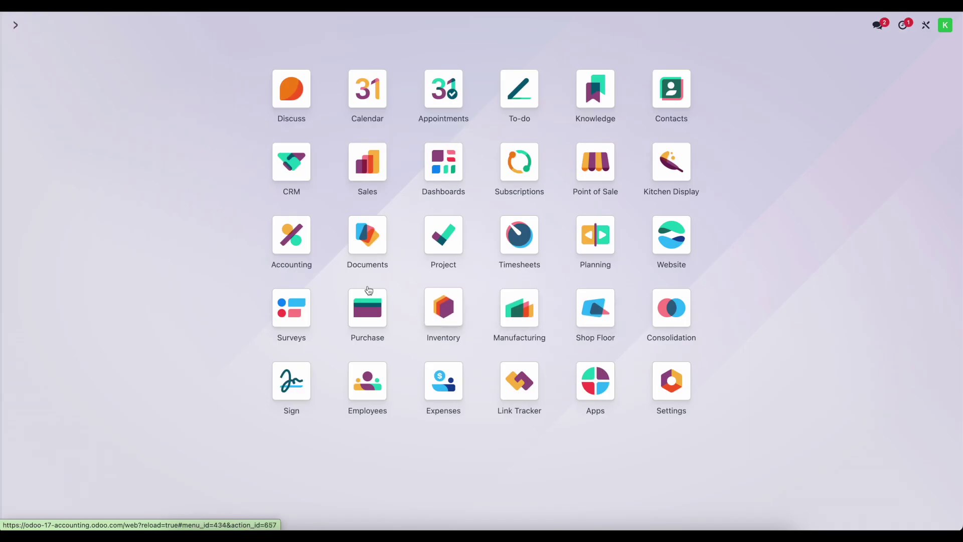
{"action": "left_click", "coordinate": [305, 243]}
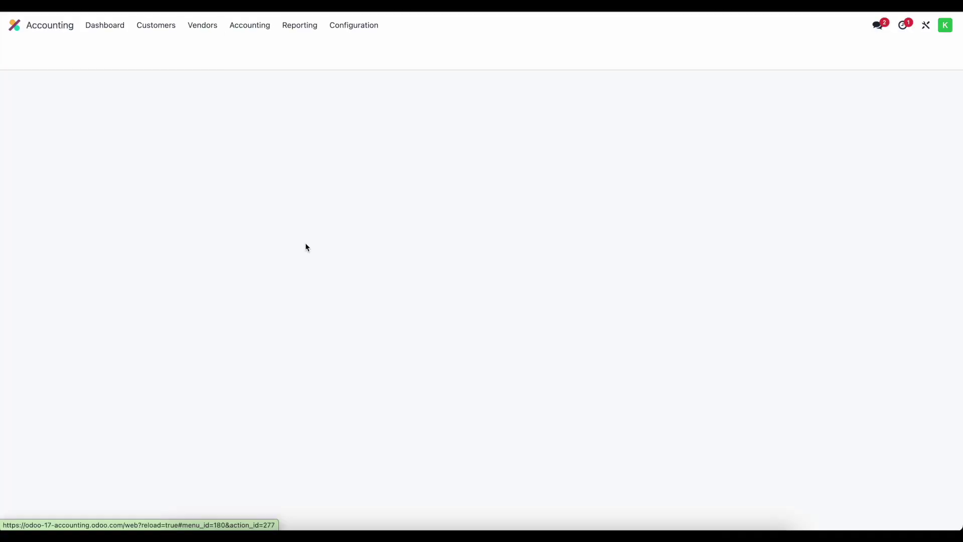
{"action": "left_click", "coordinate": [265, 32]}
{"action": "left_click", "coordinate": [300, 27]}
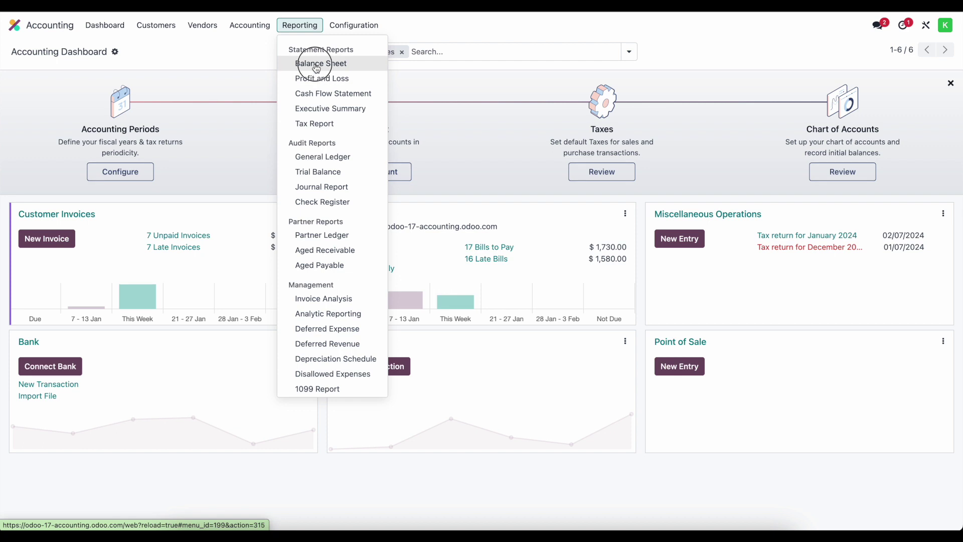
{"action": "left_click", "coordinate": [316, 64]}
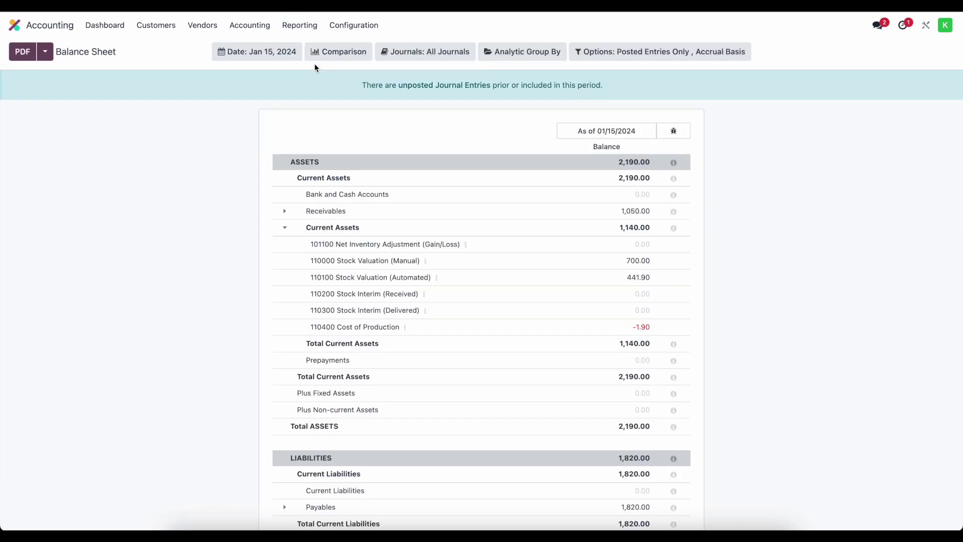
{"action": "scroll", "coordinate": [397, 223], "scroll_direction": "down", "scroll_amount": 1}
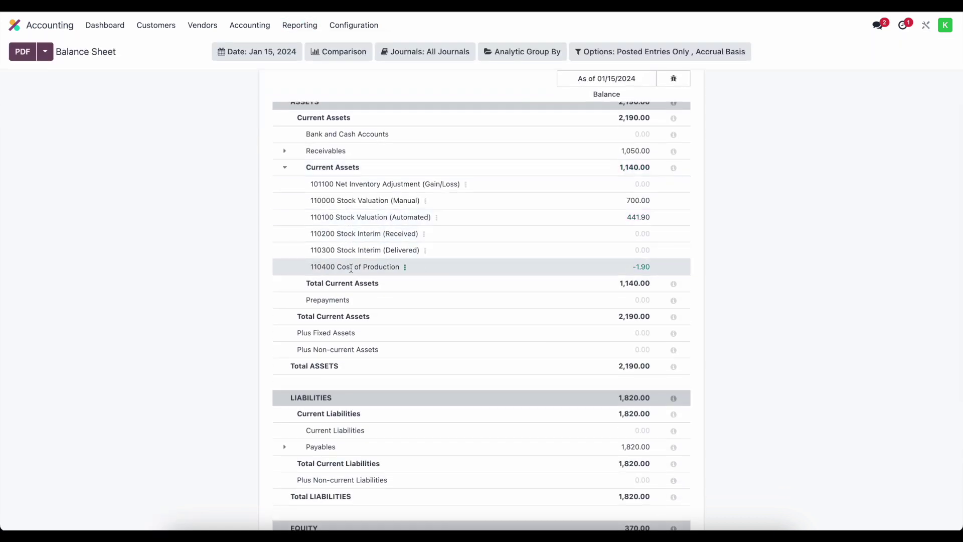
{"action": "left_click_drag", "start_coordinate": [619, 269], "coordinate": [659, 269]}
{"action": "scroll", "coordinate": [657, 269], "scroll_direction": "up", "scroll_amount": 1}
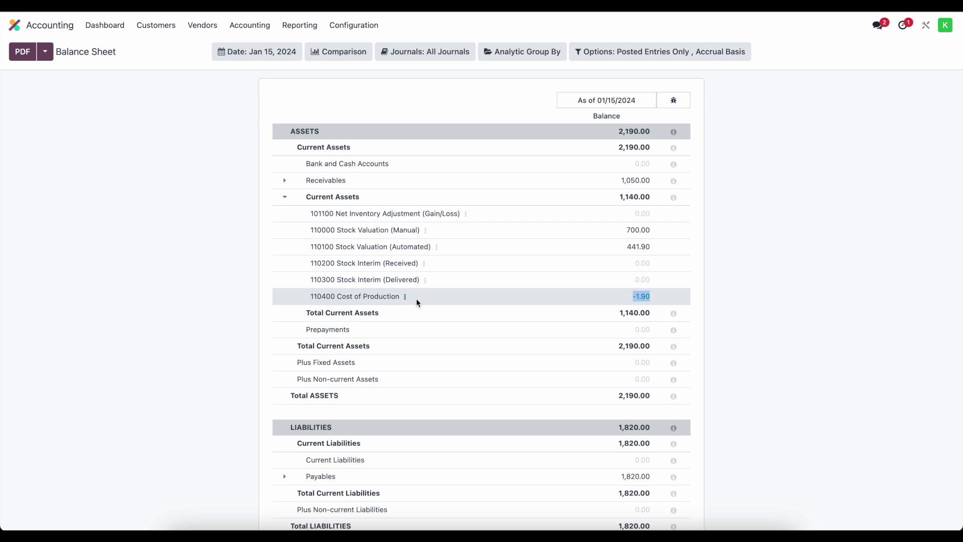
{"action": "left_click", "coordinate": [299, 26]}
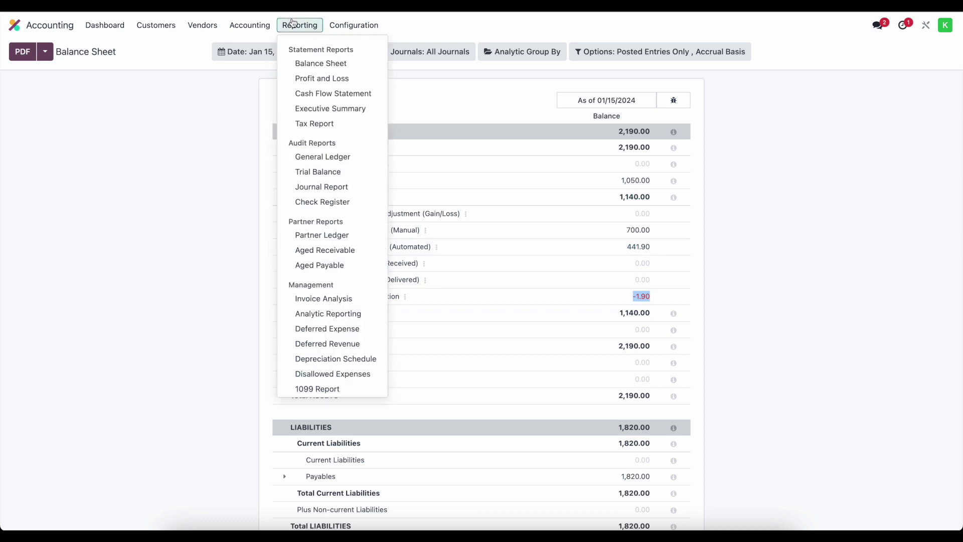
{"action": "left_click", "coordinate": [253, 134]}
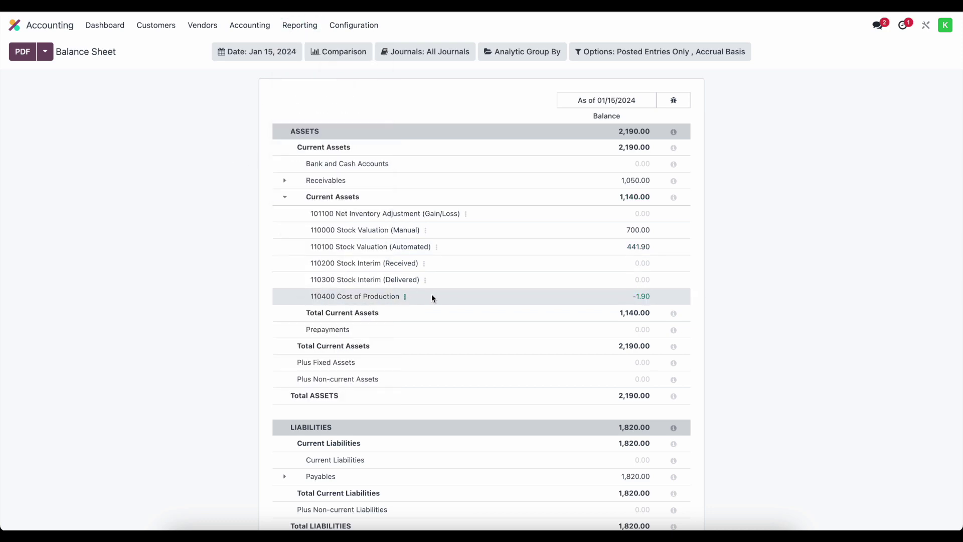
Step: Examine the income, cost of revenue and expense accounts in the Profit and Loss report for 2024
{"action": "left_click", "coordinate": [299, 25]}
{"action": "left_click", "coordinate": [312, 64]}
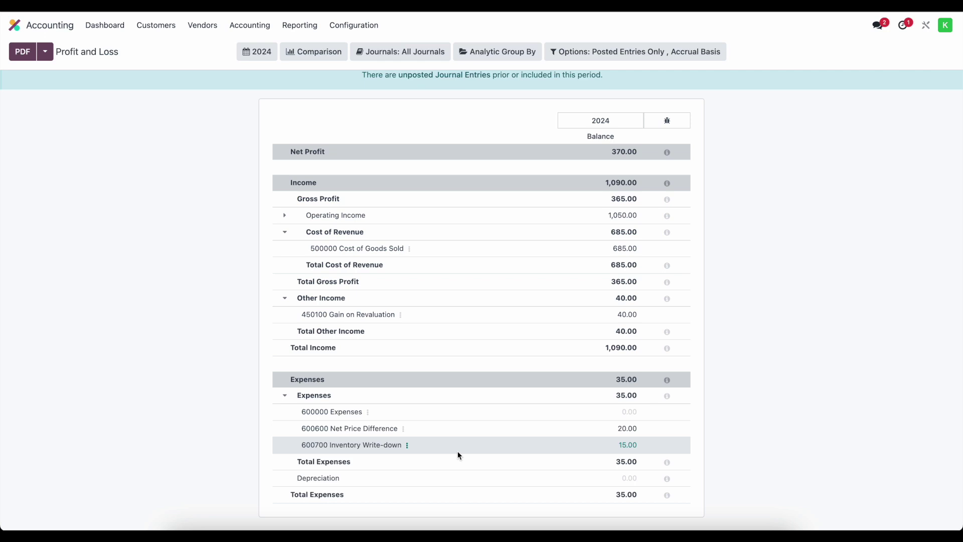
{"action": "scroll", "coordinate": [459, 455], "scroll_direction": "up", "scroll_amount": 1}
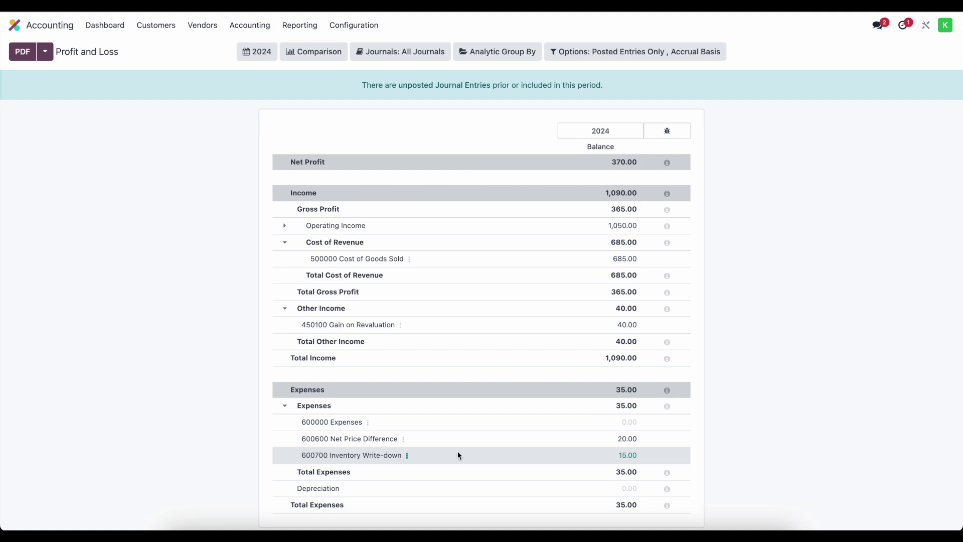
Step: Examine the chart of accounts for the 600601 Manufacturing Absorption expense account
{"action": "left_click", "coordinate": [299, 27]}
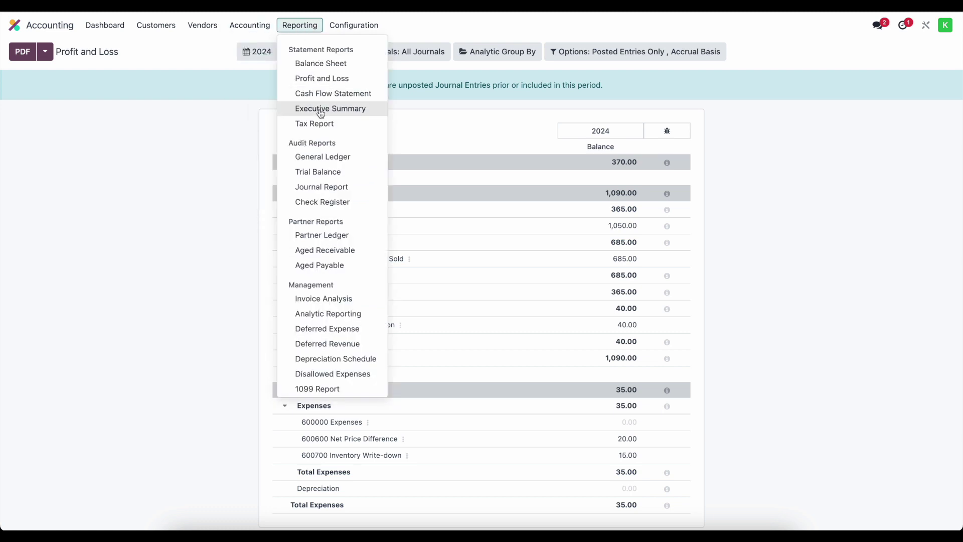
{"action": "mouse_move", "coordinate": [326, 31]}
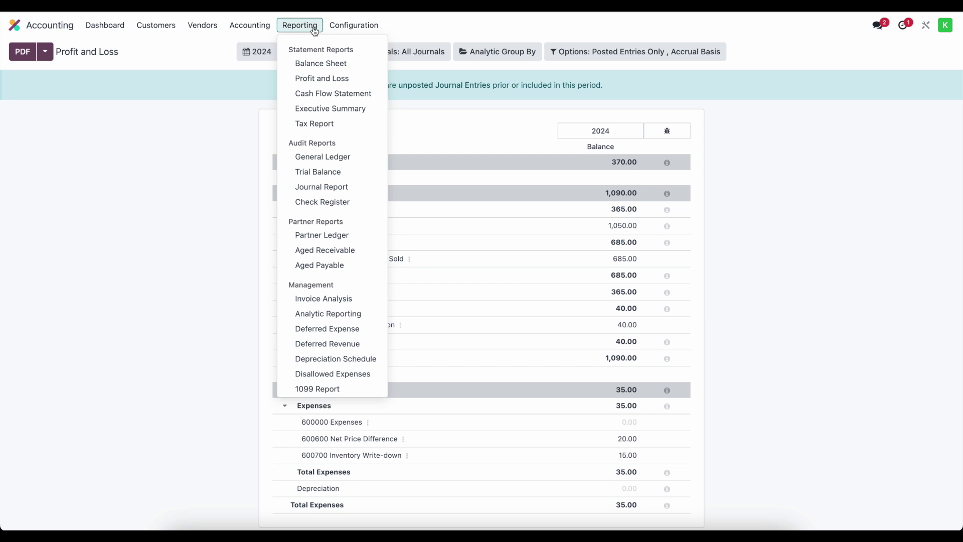
{"action": "left_click", "coordinate": [370, 209]}
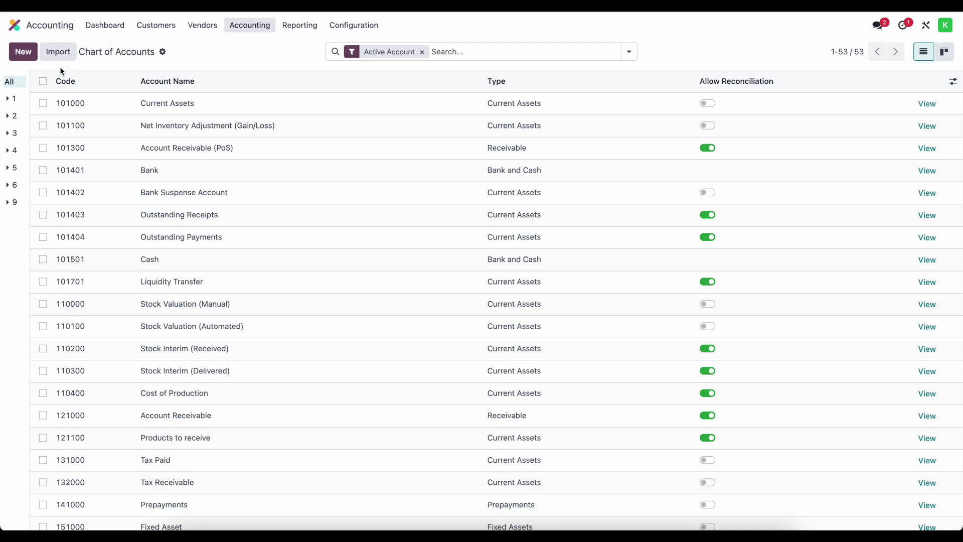
{"action": "scroll", "coordinate": [249, 201], "scroll_direction": "down", "scroll_amount": 7}
{"action": "scroll", "coordinate": [270, 387], "scroll_direction": "down", "scroll_amount": 8}
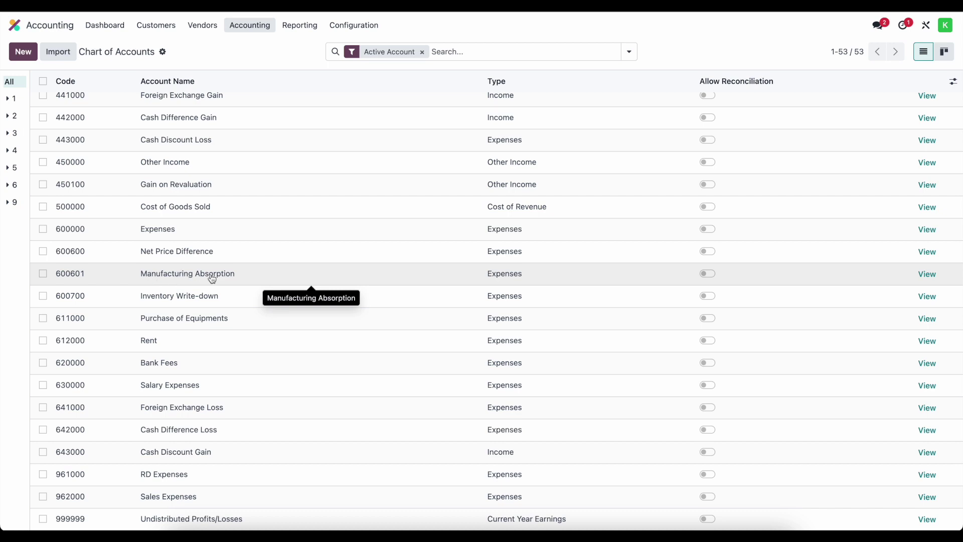
Step: Create a journal entry with lines for the accounts 110400 Cost of Production and 600601 Manufacturing Absorption
{"action": "left_click", "coordinate": [251, 27]}
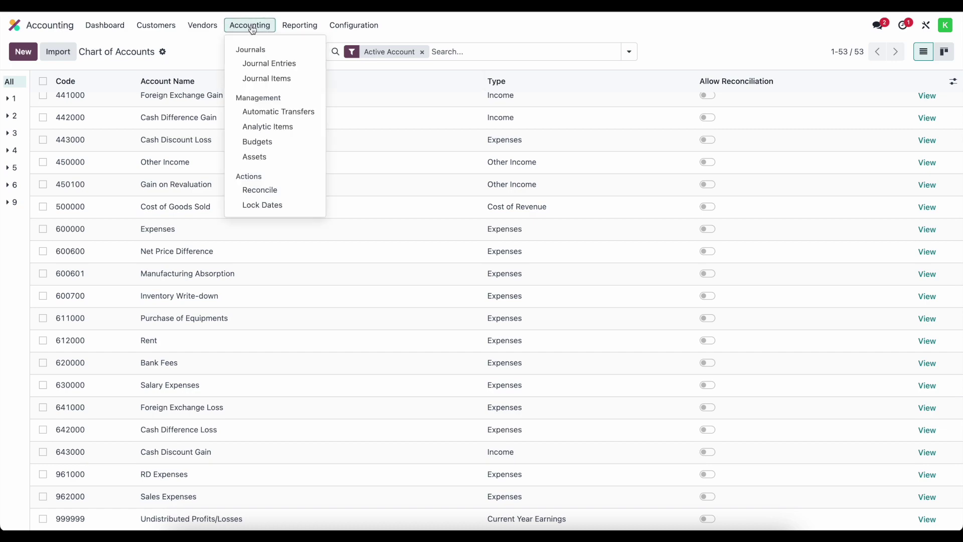
{"action": "left_click", "coordinate": [259, 63]}
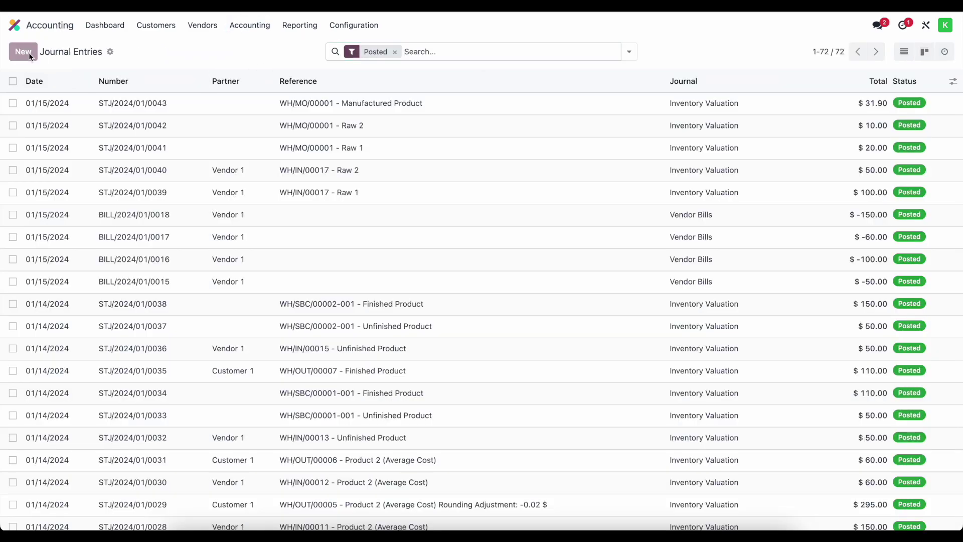
{"action": "left_click", "coordinate": [29, 53]}
{"action": "left_click", "coordinate": [41, 240]}
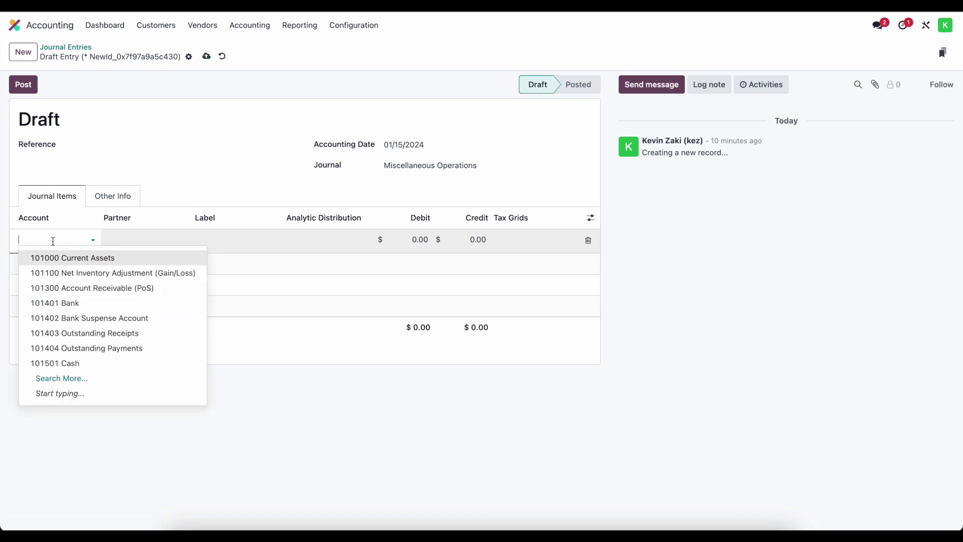
{"action": "type", "text": "cost"}
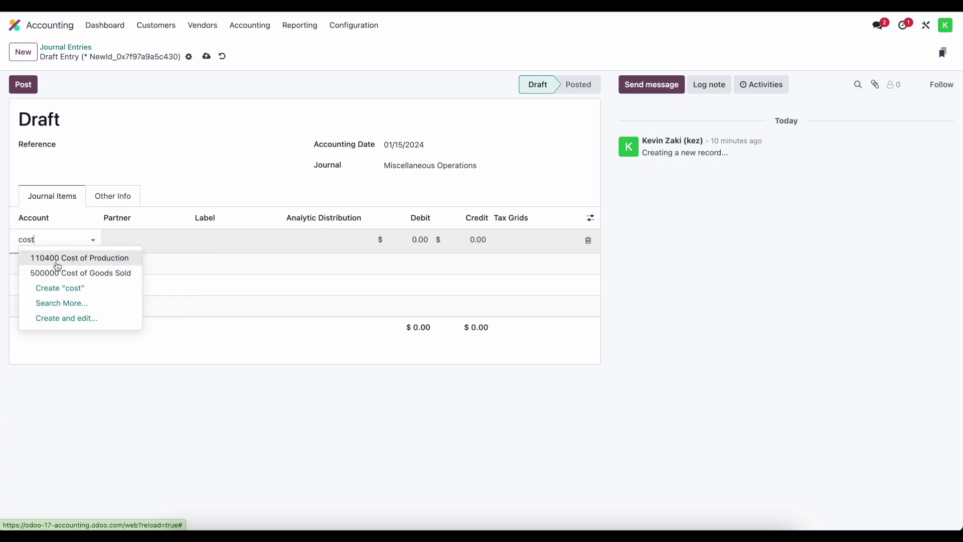
{"action": "left_click", "coordinate": [51, 264]}
{"action": "left_click", "coordinate": [51, 265]}
{"action": "type", "text": "a"}
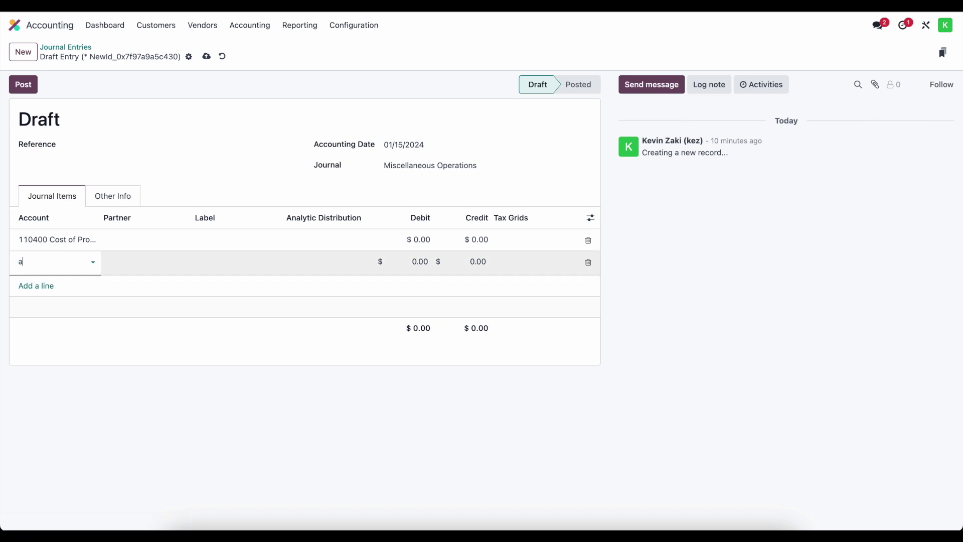
{"action": "type", "text": "bs"}
{"action": "left_click", "coordinate": [38, 280]}
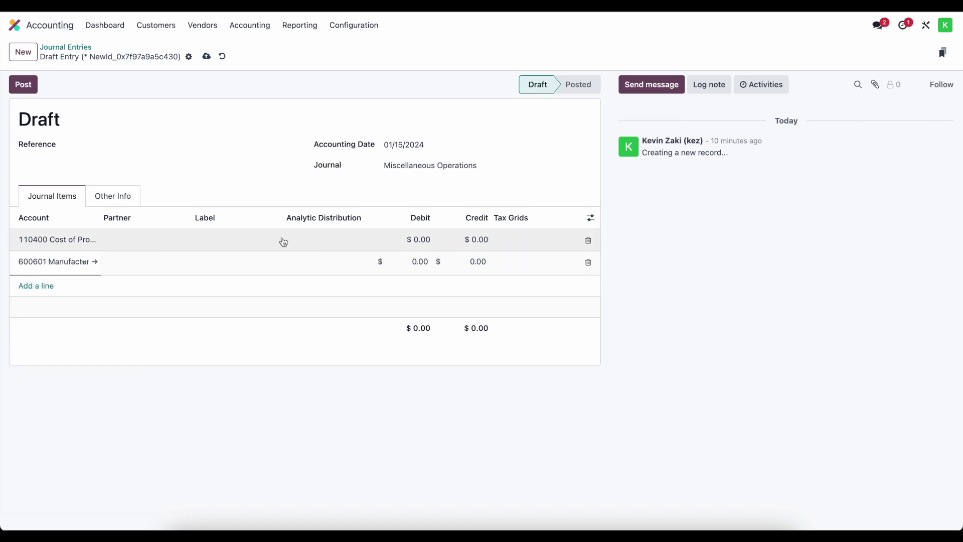
Step: Debit Cost of Production 1.90, credit Manufacturing Absorption 1.90, and post the journal entry
{"action": "left_click", "coordinate": [407, 239]}
{"action": "type", "text": "1.90"}
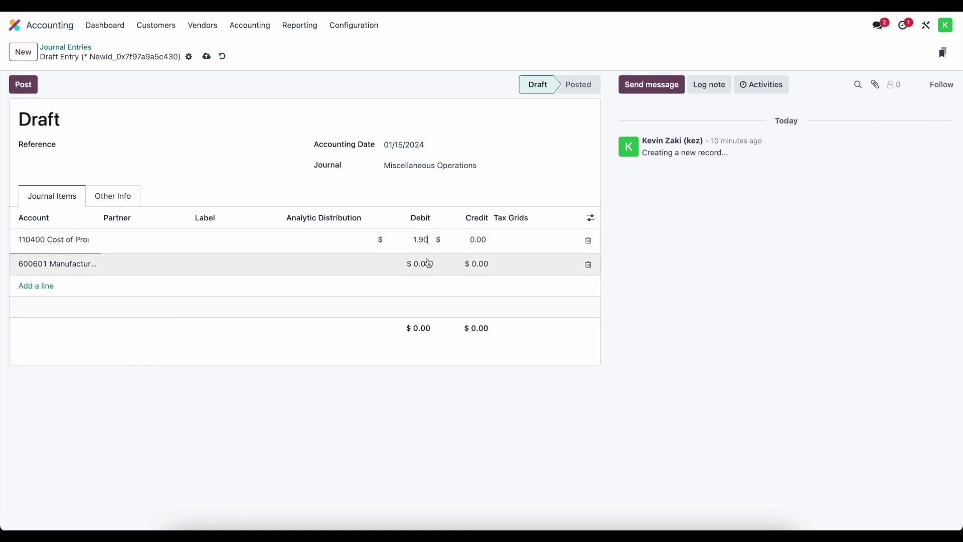
{"action": "left_click", "coordinate": [463, 270]}
{"action": "type", "text": "1.90"}
{"action": "left_click", "coordinate": [383, 331]}
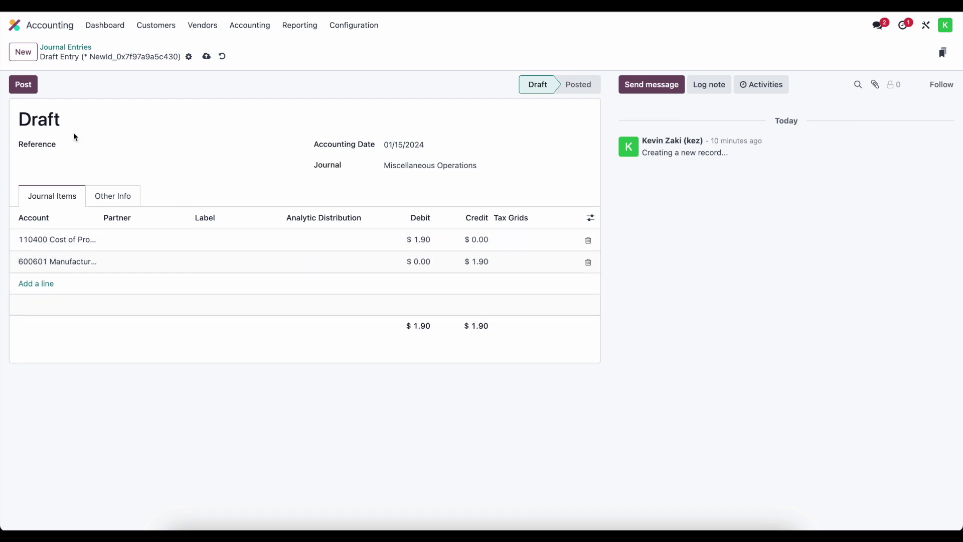
{"action": "left_click", "coordinate": [25, 86]}
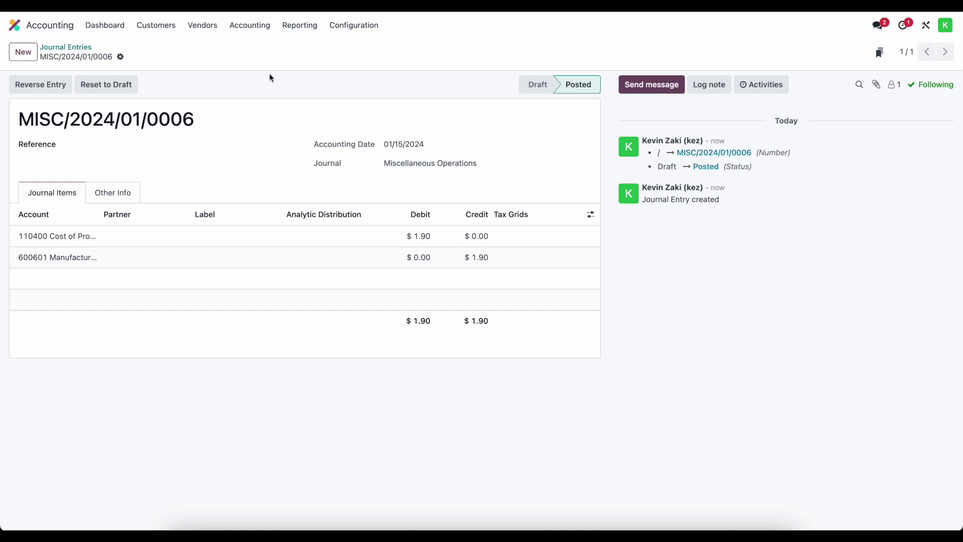
Step: Examine 110400 Cost of Production in the Balance Sheet and 600601 Manufacturing Absorption in the Profit and Loss report
{"action": "left_click", "coordinate": [301, 28]}
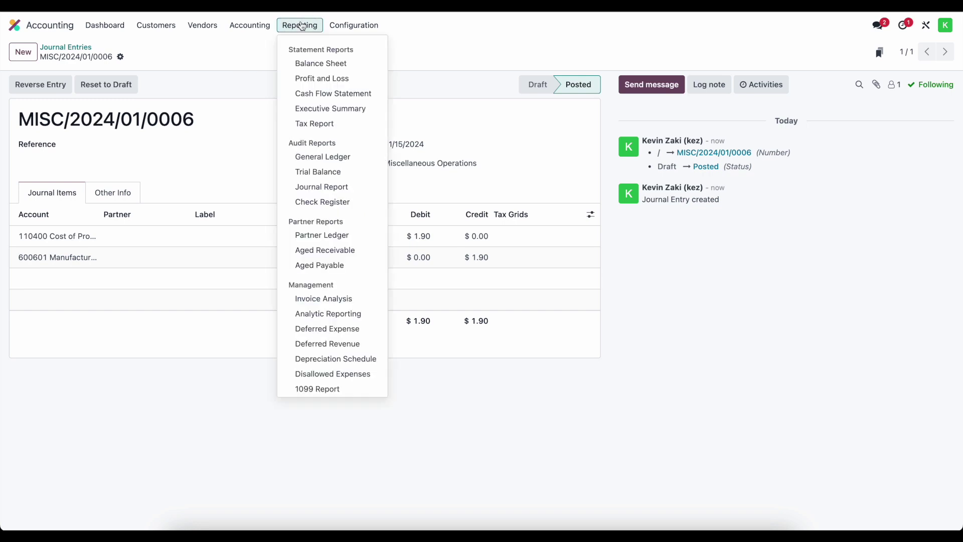
{"action": "left_click", "coordinate": [318, 67]}
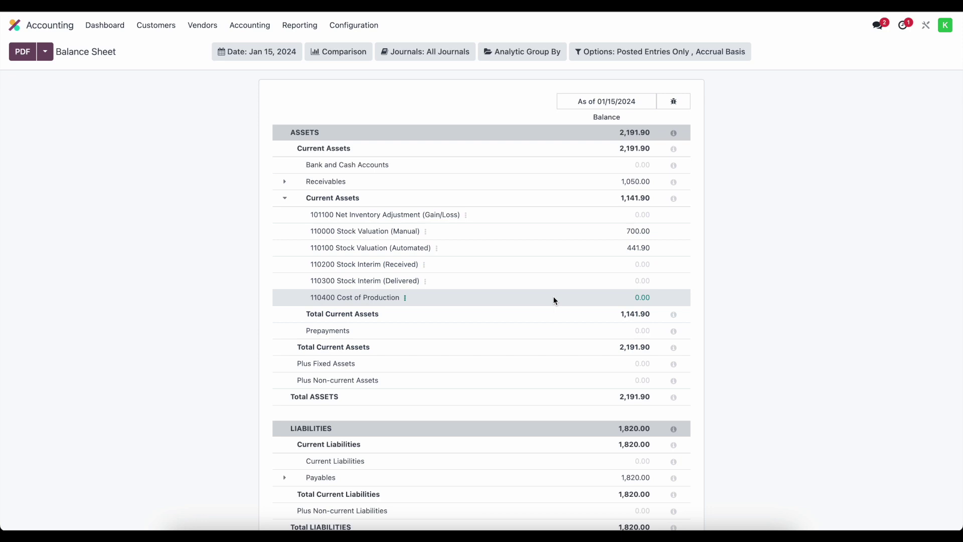
{"action": "left_click", "coordinate": [300, 25]}
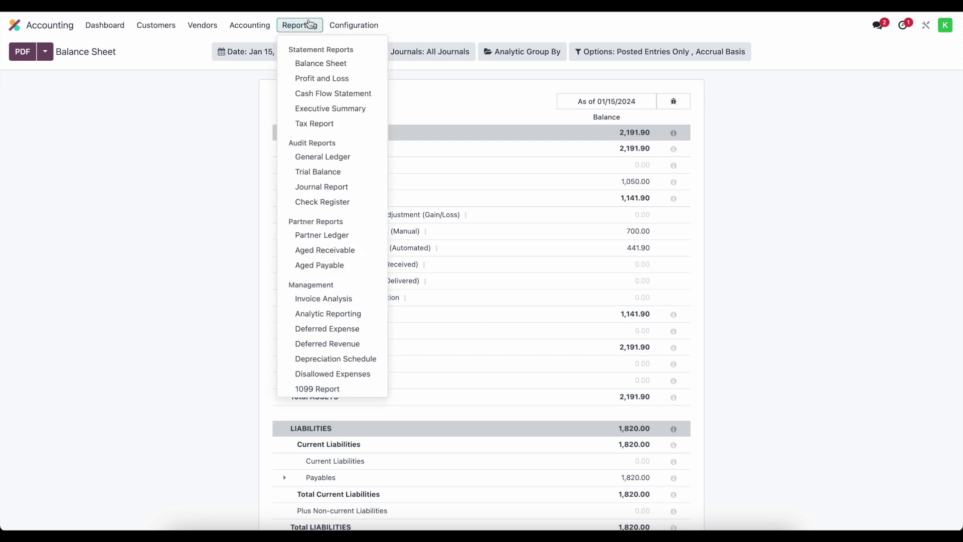
{"action": "left_click", "coordinate": [312, 78]}
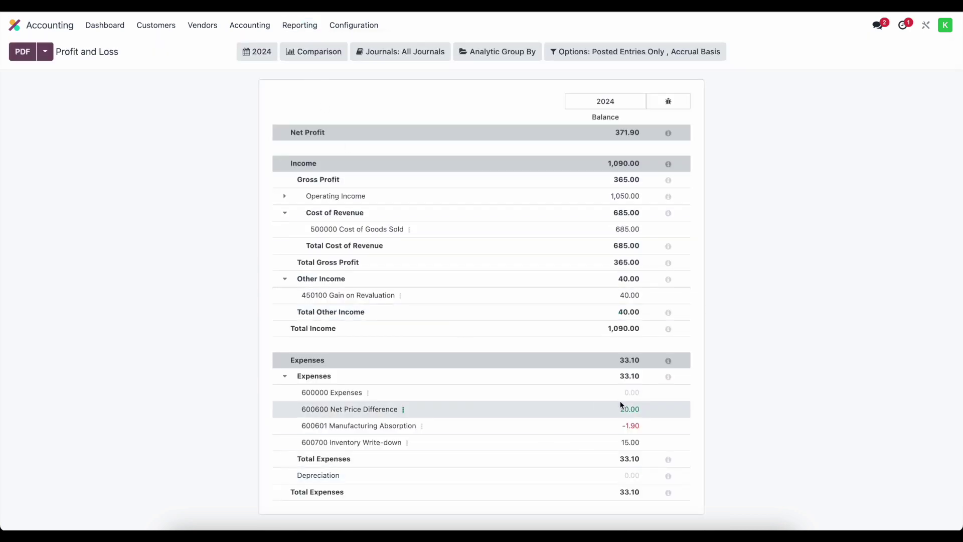
{"action": "left_click_drag", "start_coordinate": [649, 428], "coordinate": [290, 431]}
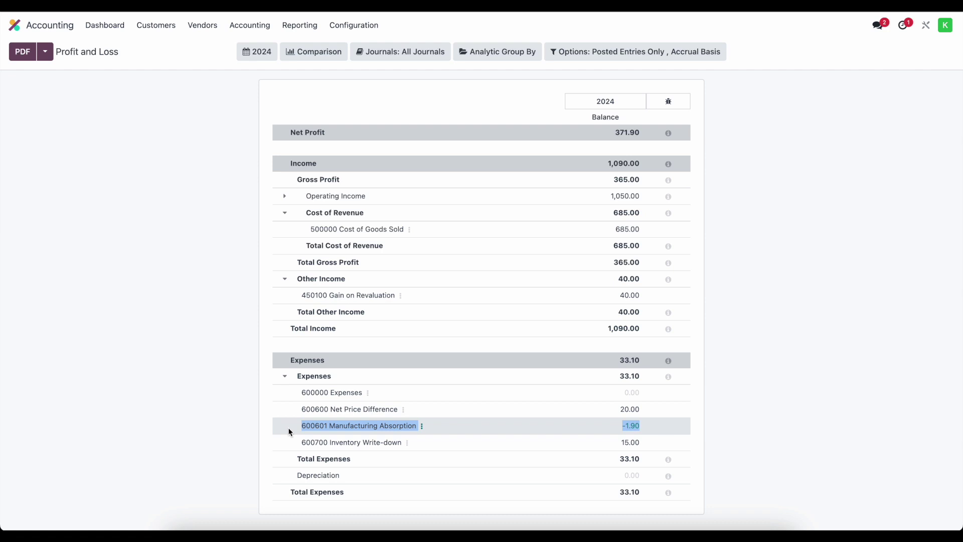
{"action": "left_click", "coordinate": [255, 422]}
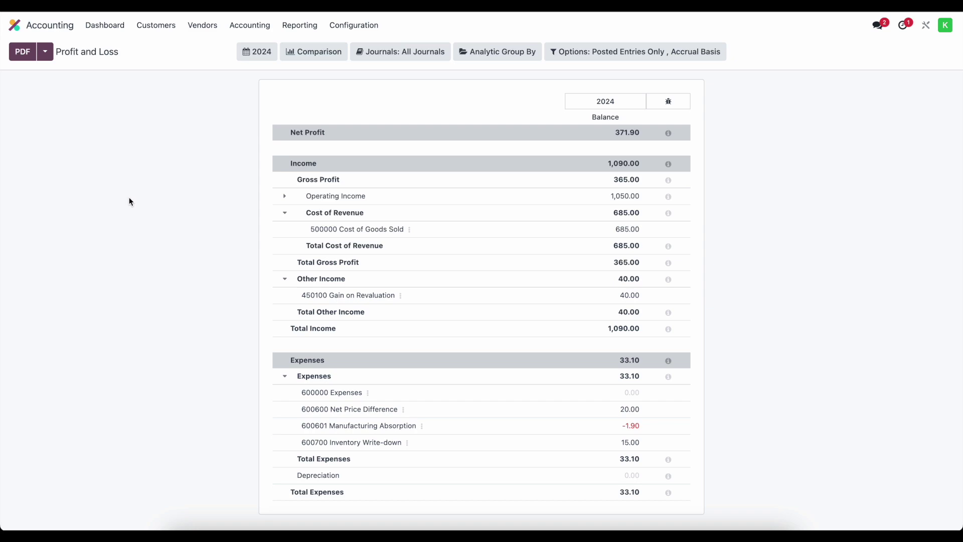
Step: Reopen journal entry MISC/2024/01/0006, reset it to draft and cancel it
{"action": "left_click", "coordinate": [250, 29]}
{"action": "left_click", "coordinate": [251, 71]}
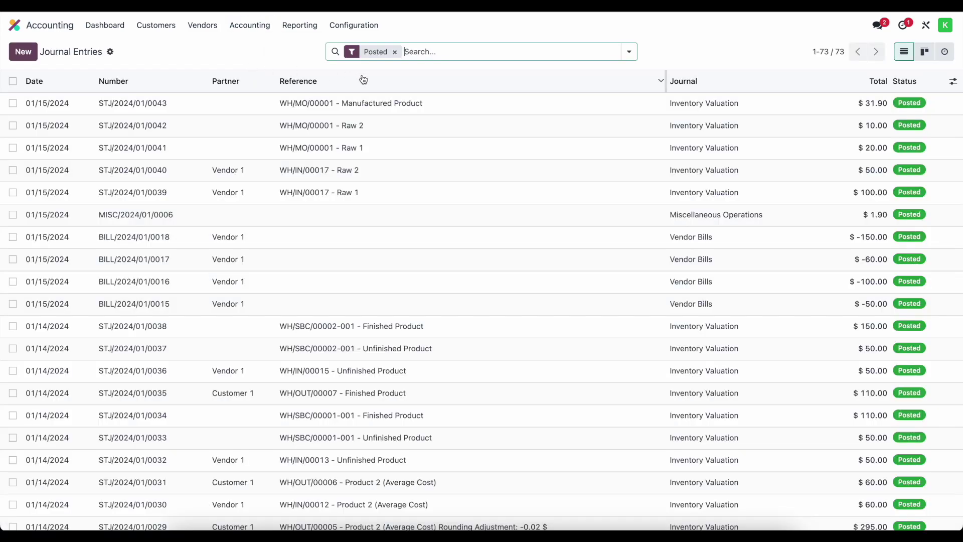
{"action": "left_click", "coordinate": [547, 215]}
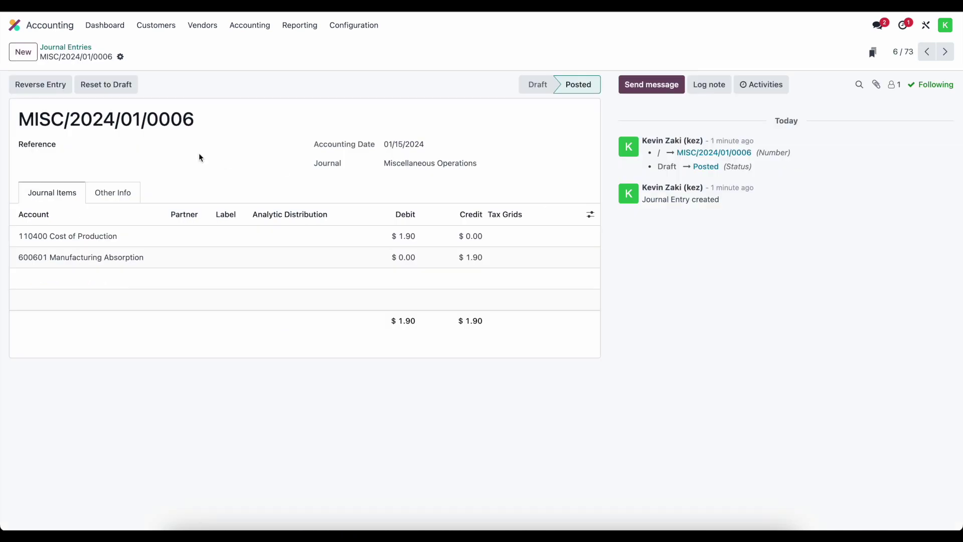
{"action": "left_click", "coordinate": [95, 92]}
{"action": "left_click", "coordinate": [60, 94]}
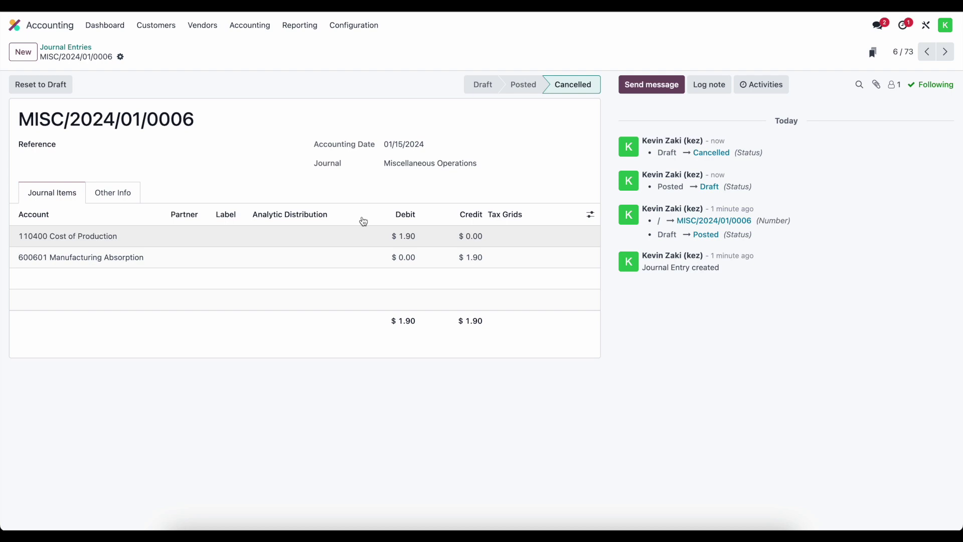
Step: Start a new transaction in the Bank journal from the accounting dashboard and label it Payroll
{"action": "left_click", "coordinate": [105, 25]}
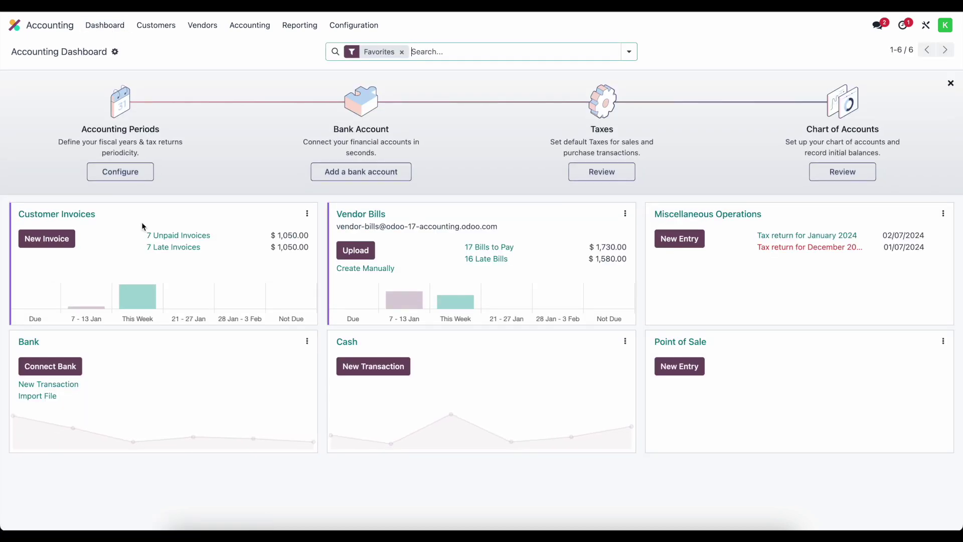
{"action": "left_click", "coordinate": [51, 386]}
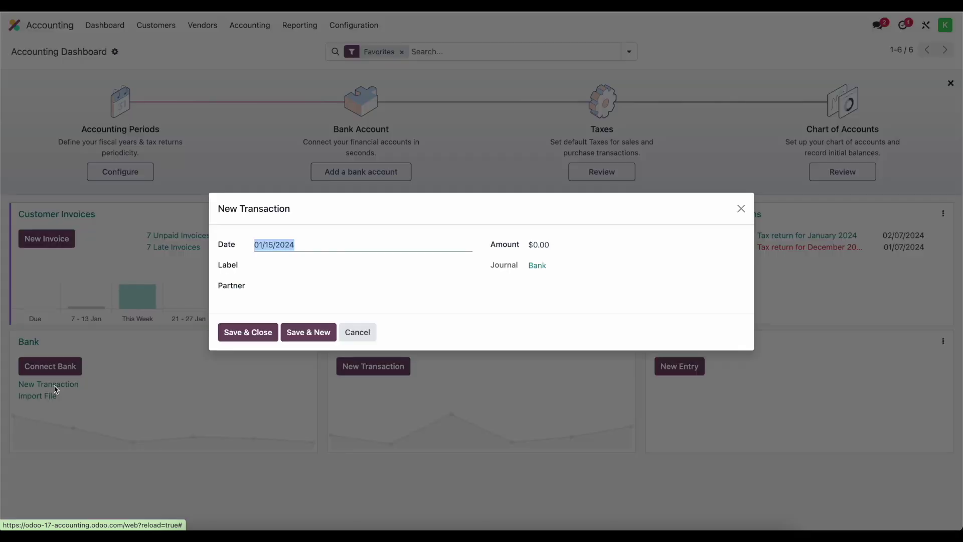
{"action": "left_click", "coordinate": [397, 268]}
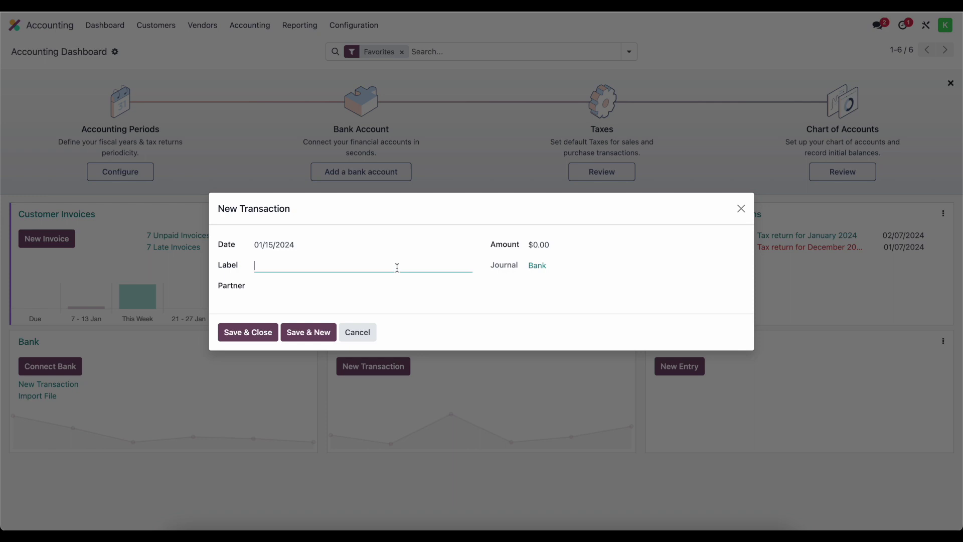
{"action": "type", "text": "Sa"}
{"action": "key", "text": "BackSpace"}
{"action": "key", "text": "BackSpace"}
{"action": "type", "text": "Payroll"}
Step: Set the Payroll transaction's amount to -100 and save it
{"action": "left_click", "coordinate": [583, 246]}
{"action": "type", "text": "100"}
{"action": "key", "text": "BackSpace"}
{"action": "key", "text": "BackSpace"}
{"action": "key", "text": "BackSpace"}
{"action": "type", "text": "-100"}
{"action": "left_click", "coordinate": [305, 287]}
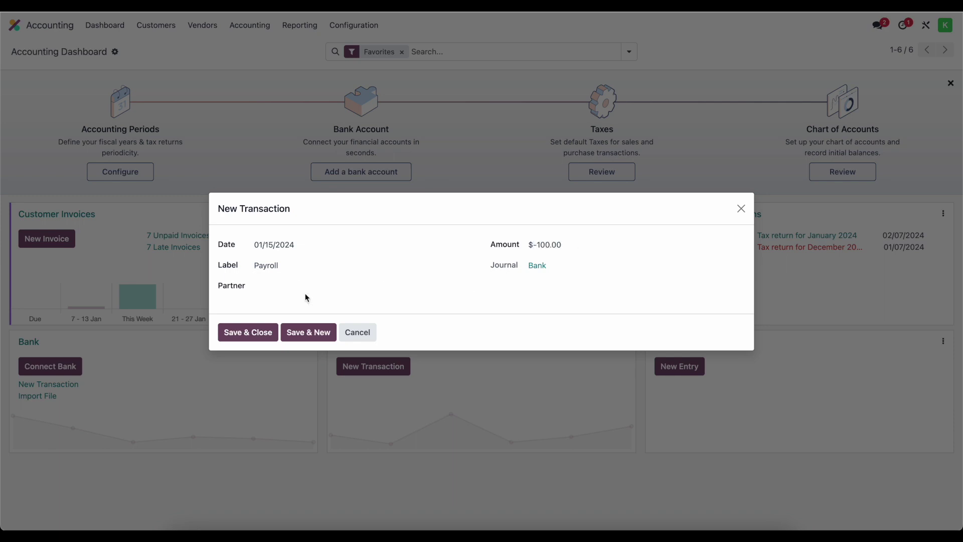
{"action": "left_click", "coordinate": [391, 263]}
{"action": "left_click", "coordinate": [253, 336]}
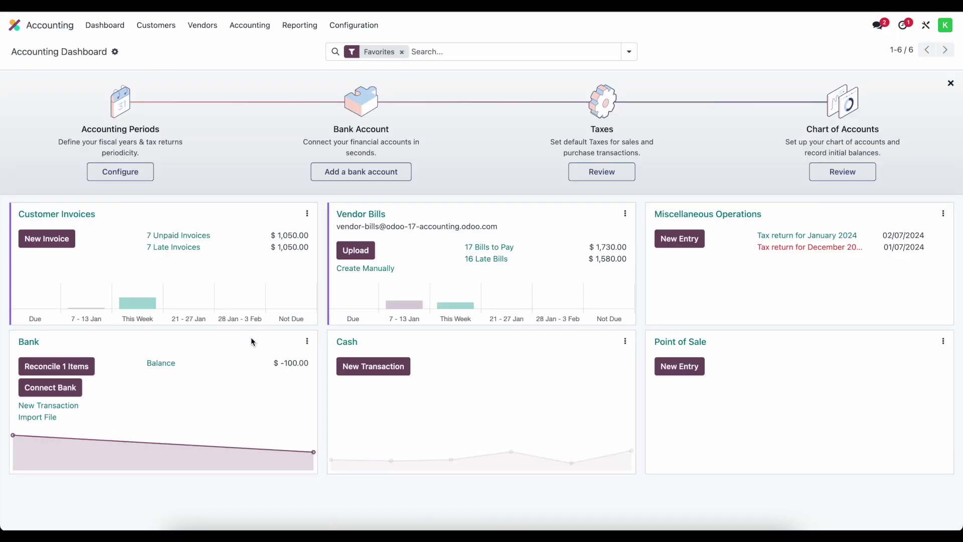
Step: Record and save another Bank transaction labelled Light Bill with an amount of -50
{"action": "left_click", "coordinate": [58, 409]}
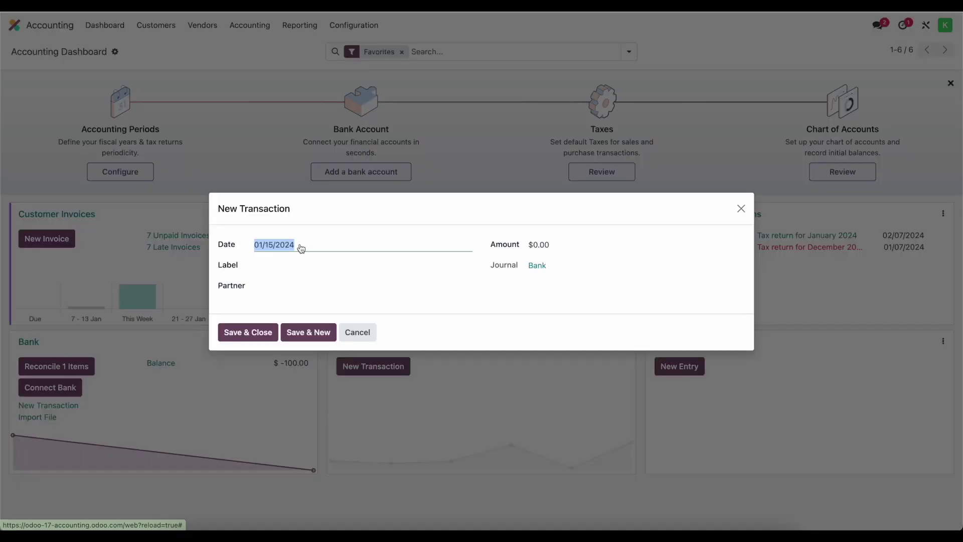
{"action": "left_click", "coordinate": [300, 263]}
{"action": "type", "text": "Light Bill"}
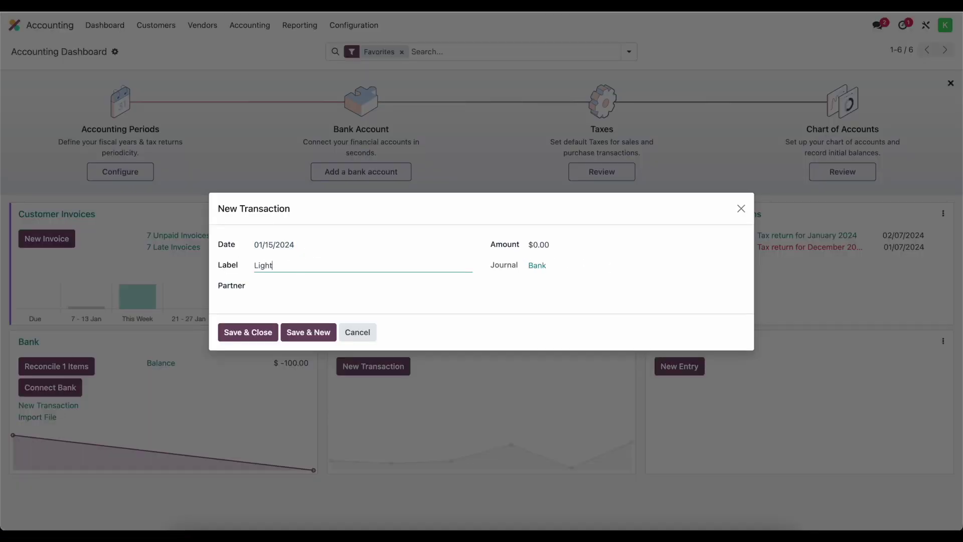
{"action": "left_click", "coordinate": [575, 242]}
{"action": "type", "text": "-50"}
{"action": "left_click", "coordinate": [239, 334]}
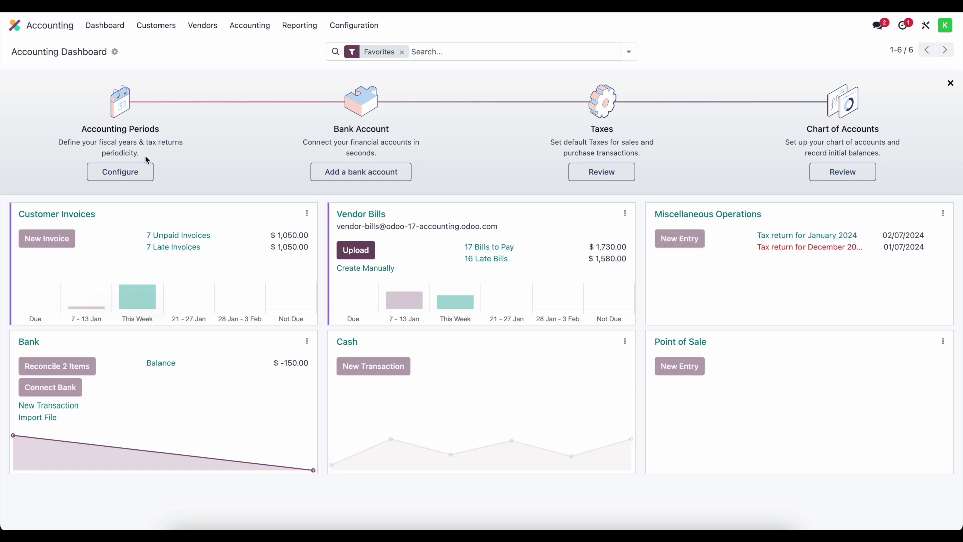
Step: Open the bank reconciliation and look up expense accounts for the Light Bill transaction, then clear the account entry
{"action": "left_click", "coordinate": [493, 272]}
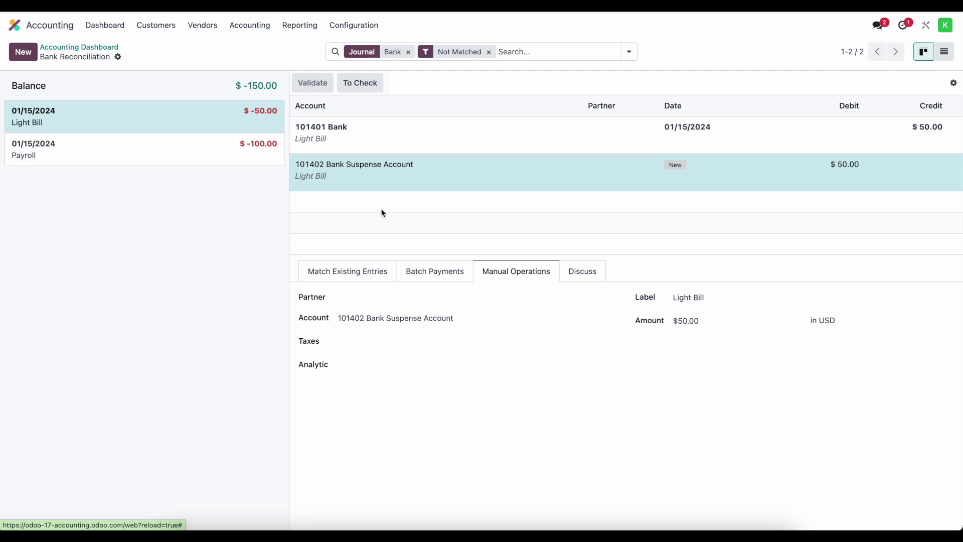
{"action": "left_click", "coordinate": [378, 317]}
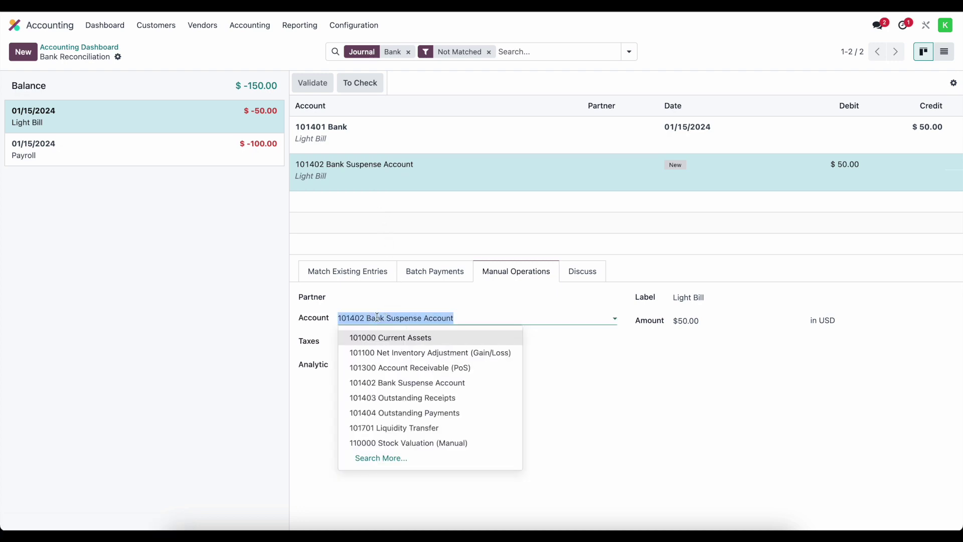
{"action": "type", "text": "expe"}
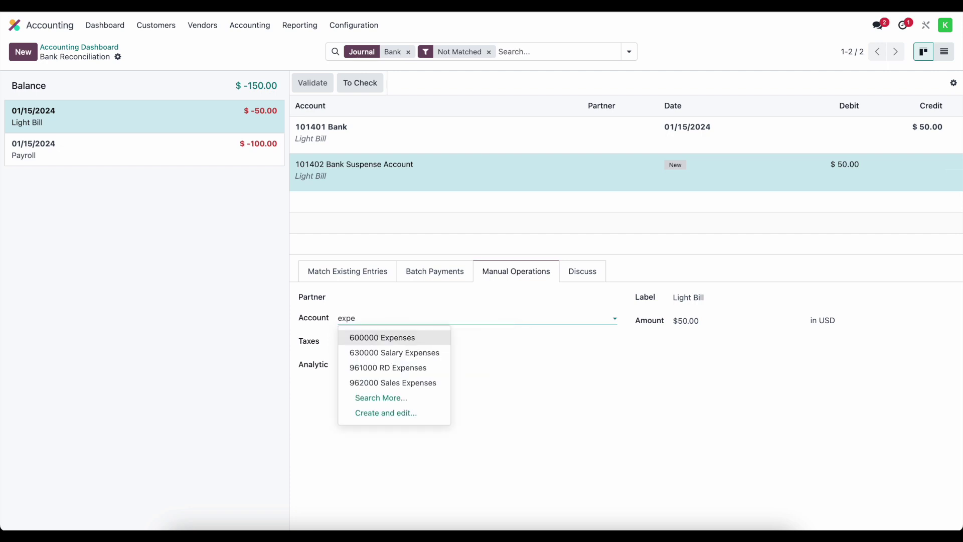
{"action": "key", "text": "BackSpace"}
{"action": "key", "text": "BackSpace"}
{"action": "key", "text": "BackSpace"}
{"action": "key", "text": "BackSpace"}
Step: Add a new expense account with code 600200 named Electric to the chart of accounts
{"action": "left_click", "coordinate": [299, 25]}
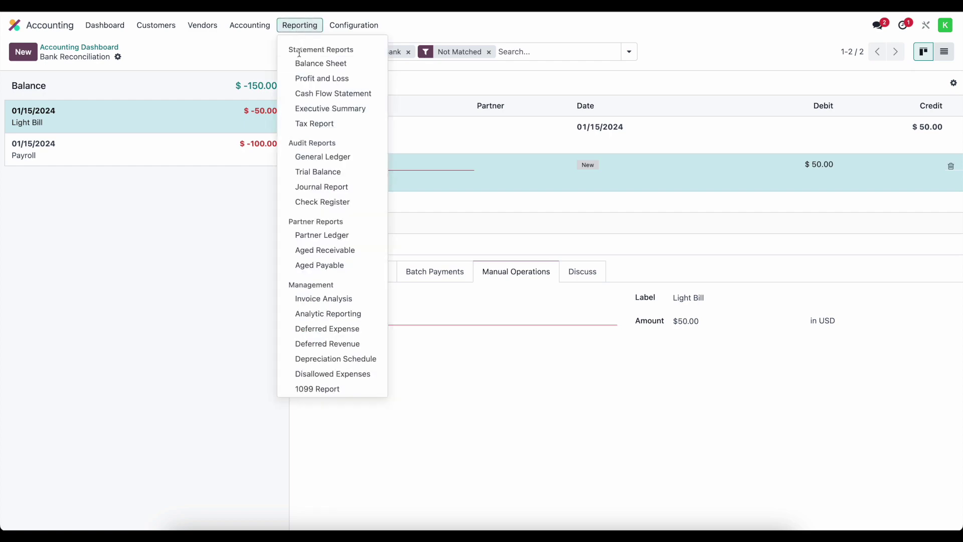
{"action": "left_click", "coordinate": [353, 25]}
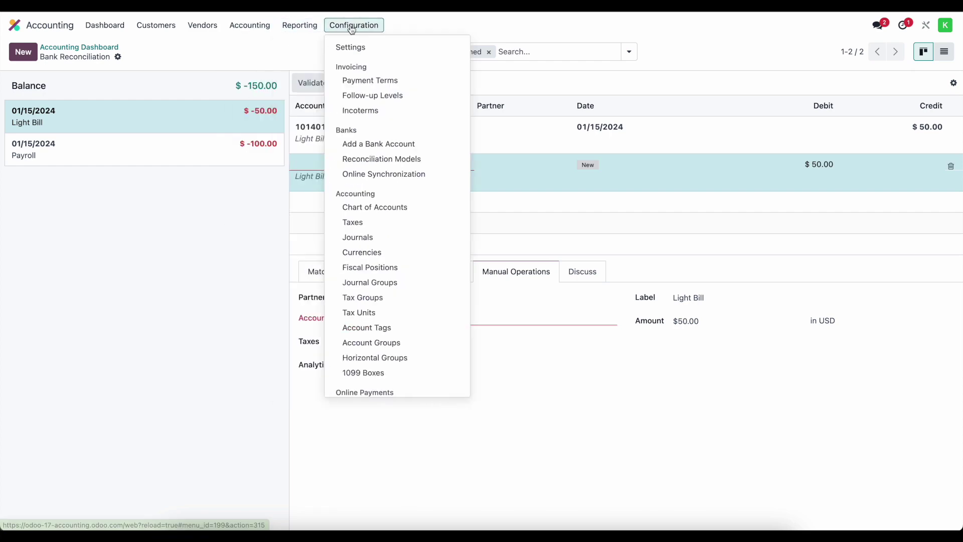
{"action": "left_click", "coordinate": [376, 206]}
{"action": "left_click", "coordinate": [25, 52]}
{"action": "type", "text": "600"}
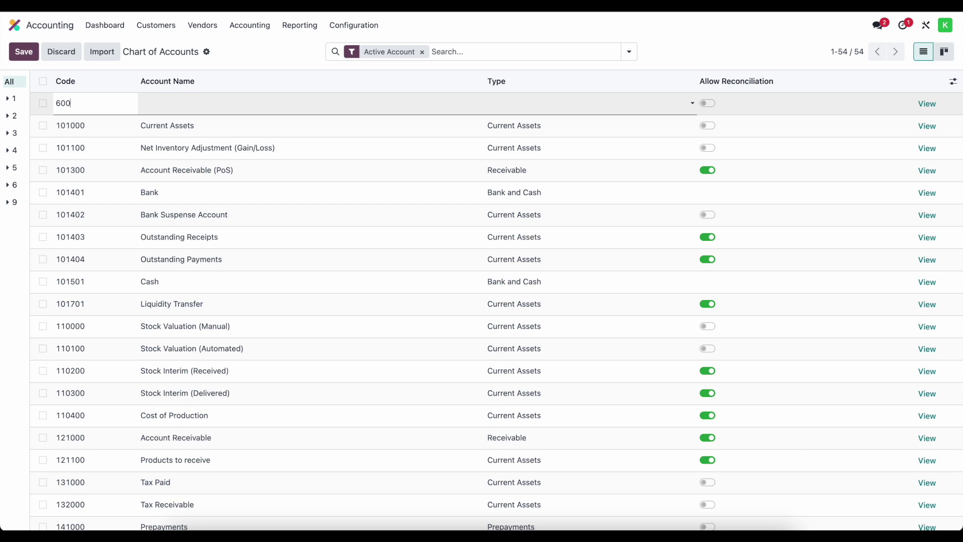
{"action": "type", "text": "200"}
{"action": "key", "text": "Tab"}
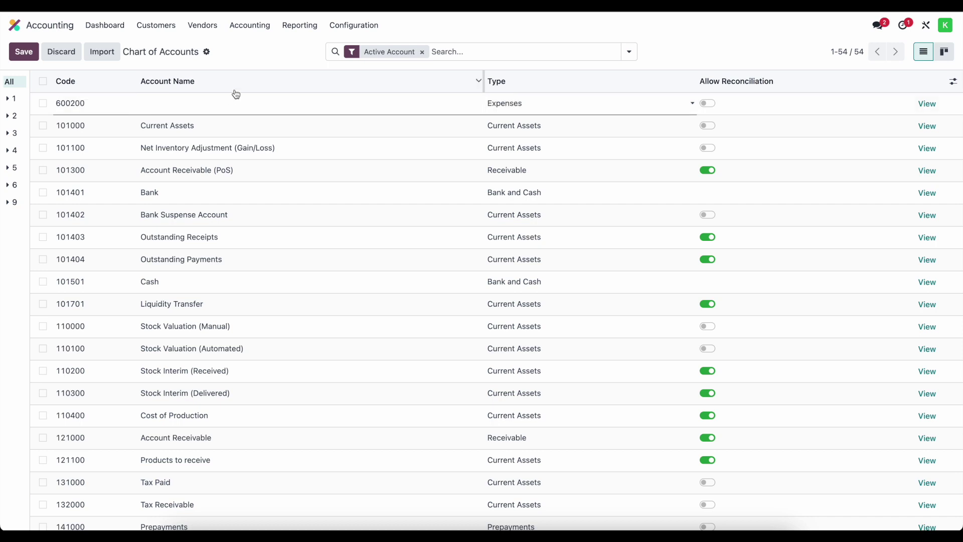
{"action": "type", "text": "Electric"}
{"action": "left_click", "coordinate": [273, 59]}
Step: Return to the bank reconciliation, assign the Light Bill transaction to account 600200 Electric and validate it
{"action": "left_click", "coordinate": [105, 28]}
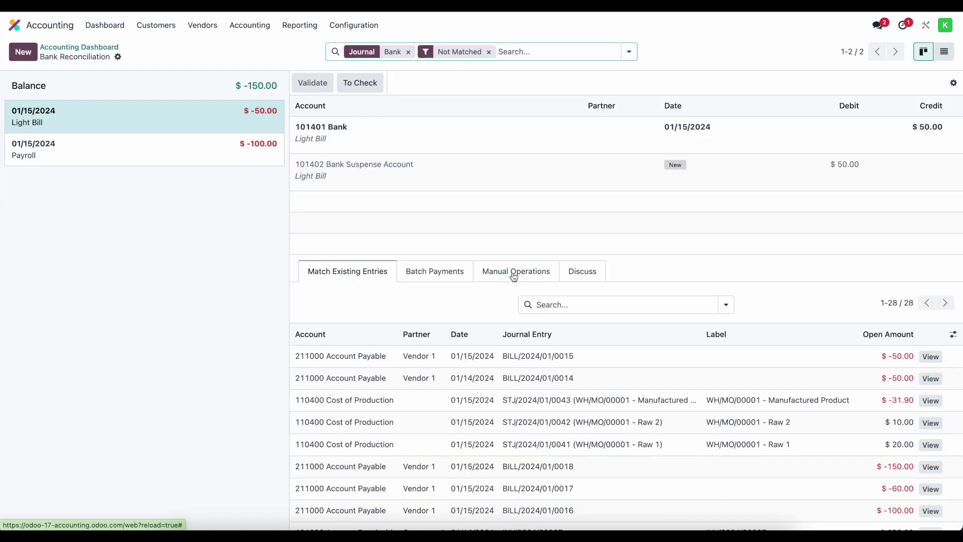
{"action": "left_click", "coordinate": [513, 272]}
{"action": "left_click_drag", "start_coordinate": [339, 318], "coordinate": [387, 318]}
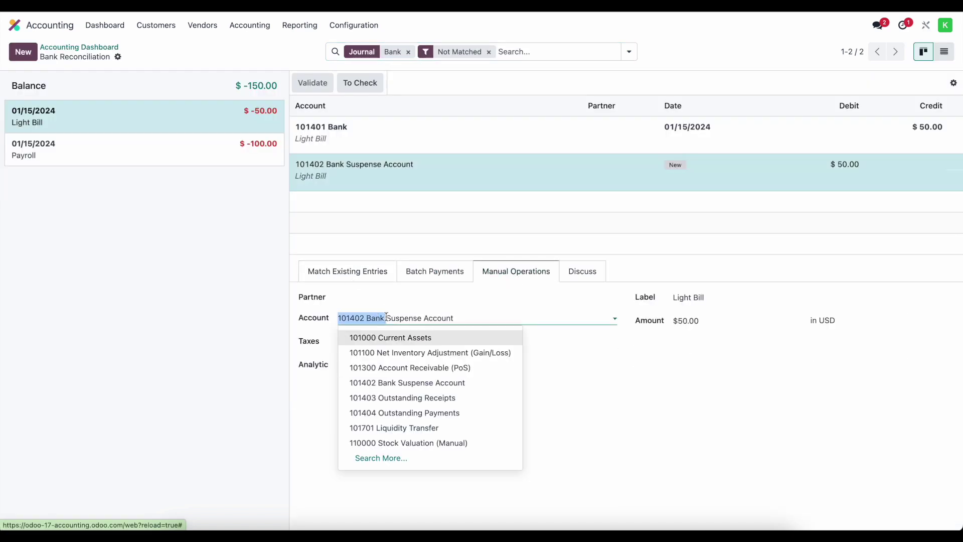
{"action": "key", "text": "ctrl+a"}
{"action": "key", "text": "BackSpace"}
{"action": "type", "text": "el"}
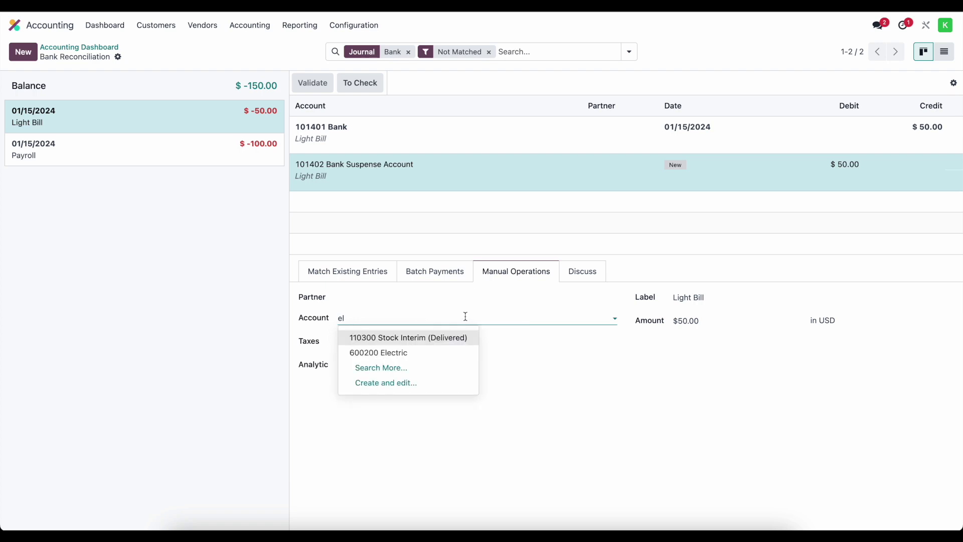
{"action": "left_click", "coordinate": [440, 357]}
{"action": "left_click", "coordinate": [313, 90]}
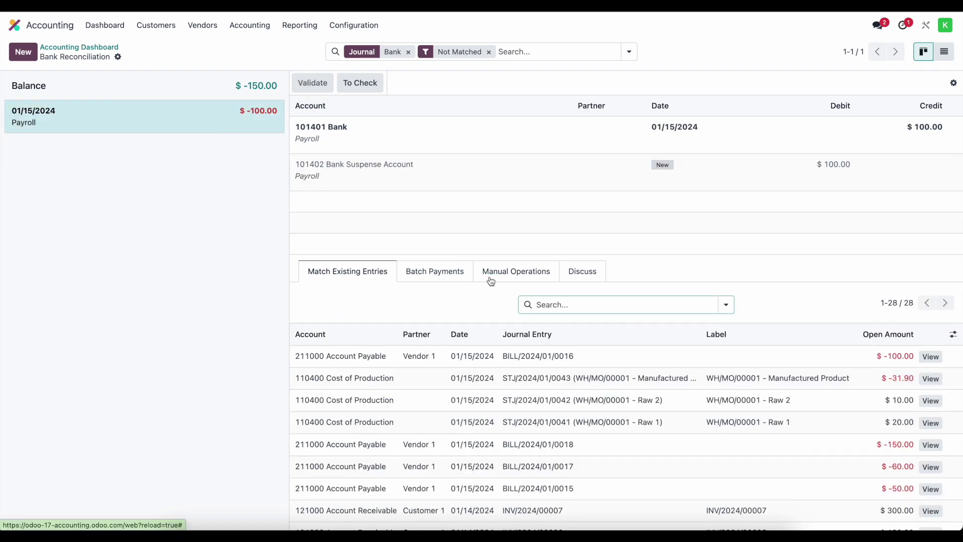
Step: Assign the Payroll bank transaction to account 630000 Salary Expenses and validate it
{"action": "left_click", "coordinate": [489, 279]}
{"action": "left_click", "coordinate": [395, 302]}
{"action": "left_click", "coordinate": [301, 326]}
{"action": "left_click", "coordinate": [370, 321]}
{"action": "type", "text": "sal"}
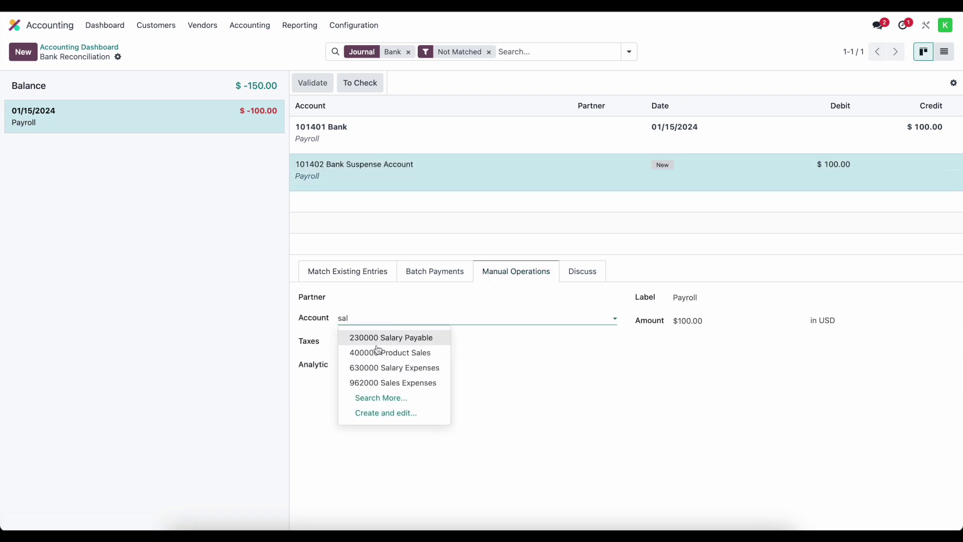
{"action": "left_click", "coordinate": [380, 370]}
{"action": "left_click", "coordinate": [312, 82]}
Step: Open the Profit and Loss report and examine the expense accounts, including Electric and Salary Expenses
{"action": "left_click", "coordinate": [296, 26]}
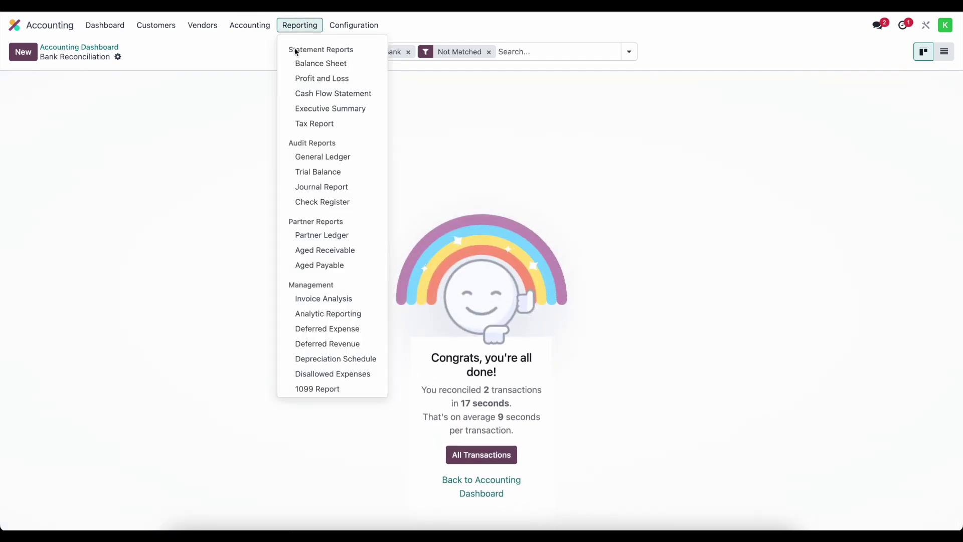
{"action": "left_click", "coordinate": [308, 77]}
{"action": "scroll", "coordinate": [372, 377], "scroll_direction": "down", "scroll_amount": 1}
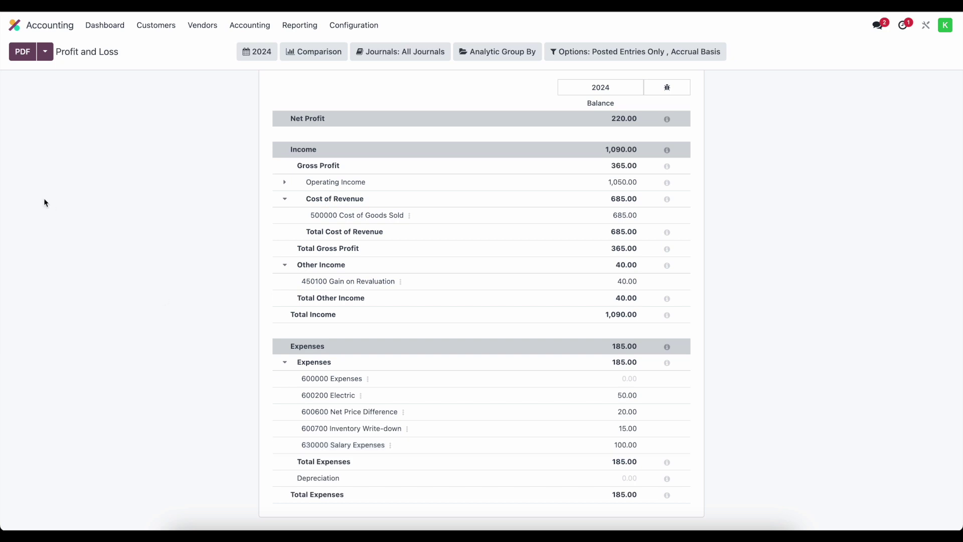
Step: Return to the home page with all apps and pin its browser tab
{"action": "left_click", "coordinate": [14, 28]}
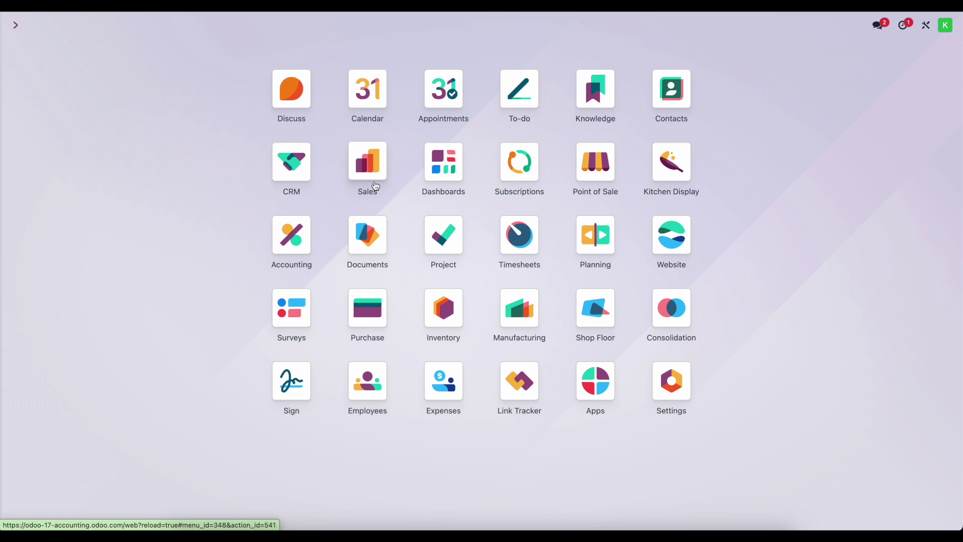
{"action": "right_click", "coordinate": [322, 6]}
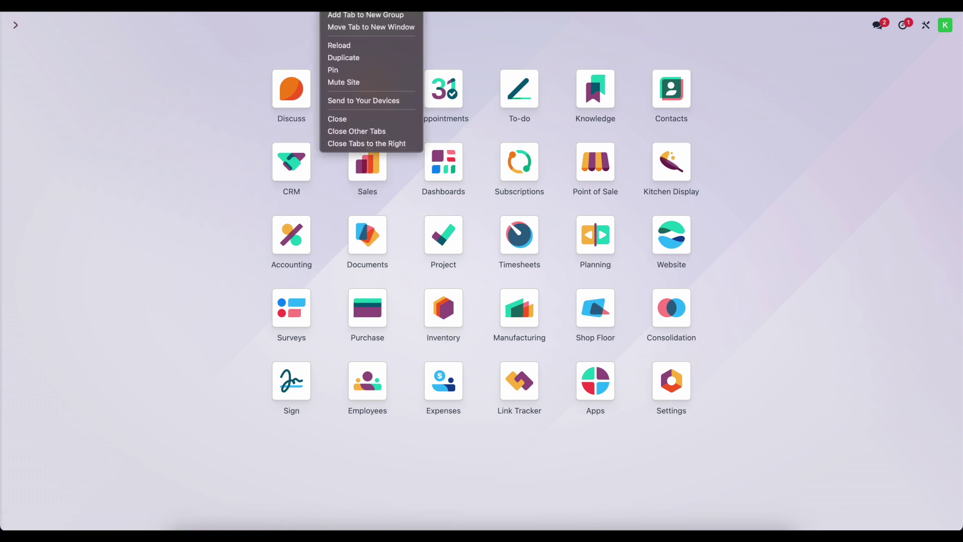
{"action": "left_click", "coordinate": [359, 70]}
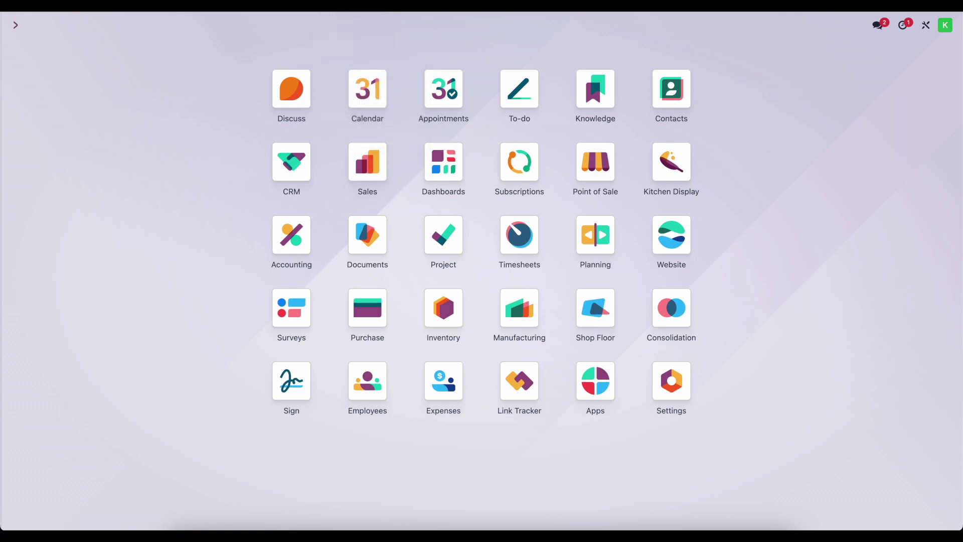
{"action": "right_click", "coordinate": [71, 8]}
{"action": "left_click", "coordinate": [99, 52]}
Step: Switch to the Manufacturing app and open the Production Analysis report as a pivot table
{"action": "left_click", "coordinate": [526, 310]}
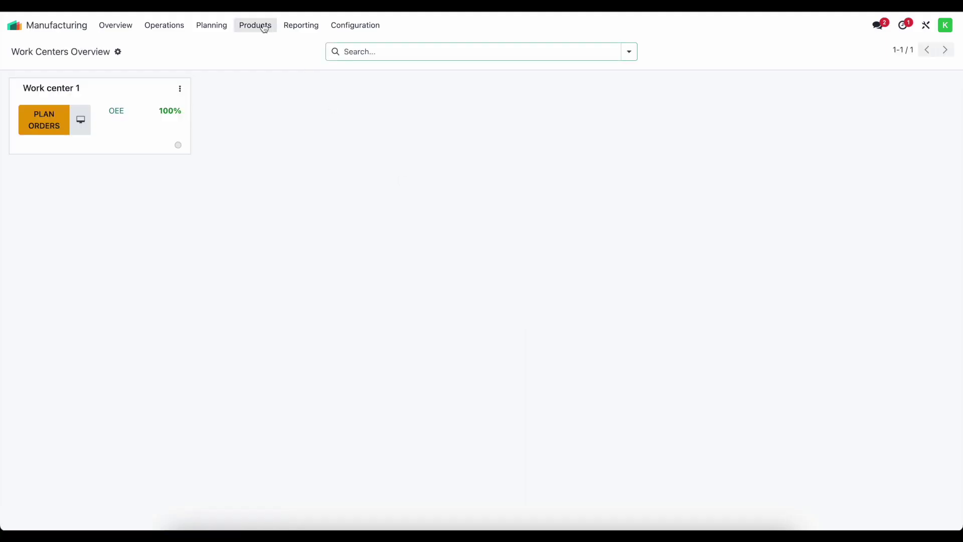
{"action": "left_click", "coordinate": [294, 28]}
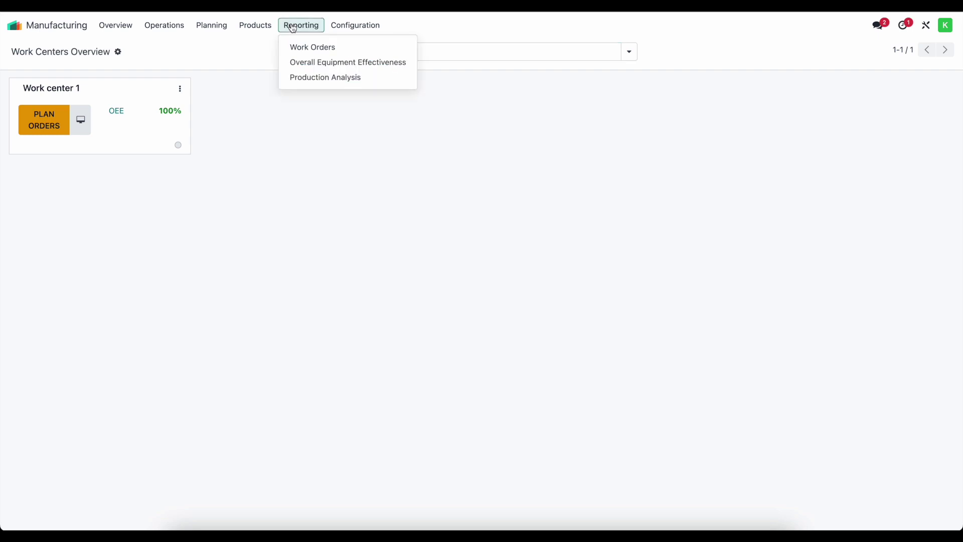
{"action": "left_click", "coordinate": [310, 76]}
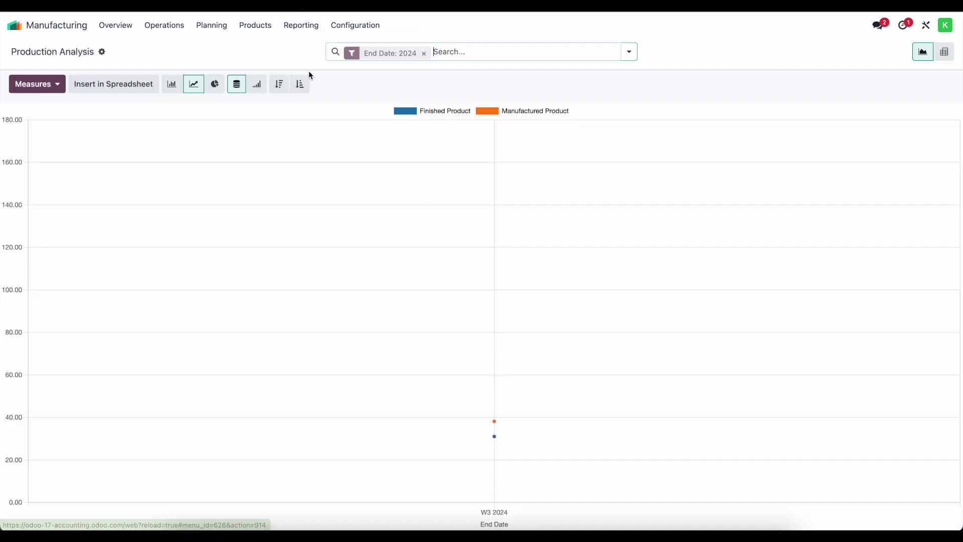
{"action": "left_click", "coordinate": [944, 52]}
Step: Replace the pivot's average cost and quantity produced measures with Total Employee Cost and Total Operation Cost
{"action": "left_click", "coordinate": [37, 88]}
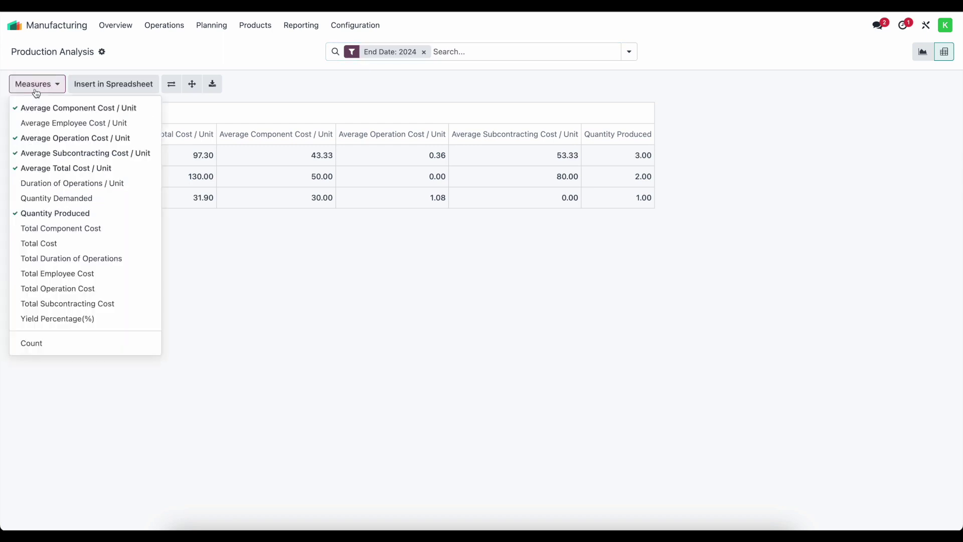
{"action": "left_click", "coordinate": [56, 154]}
{"action": "left_click", "coordinate": [59, 168]}
{"action": "left_click", "coordinate": [56, 138]}
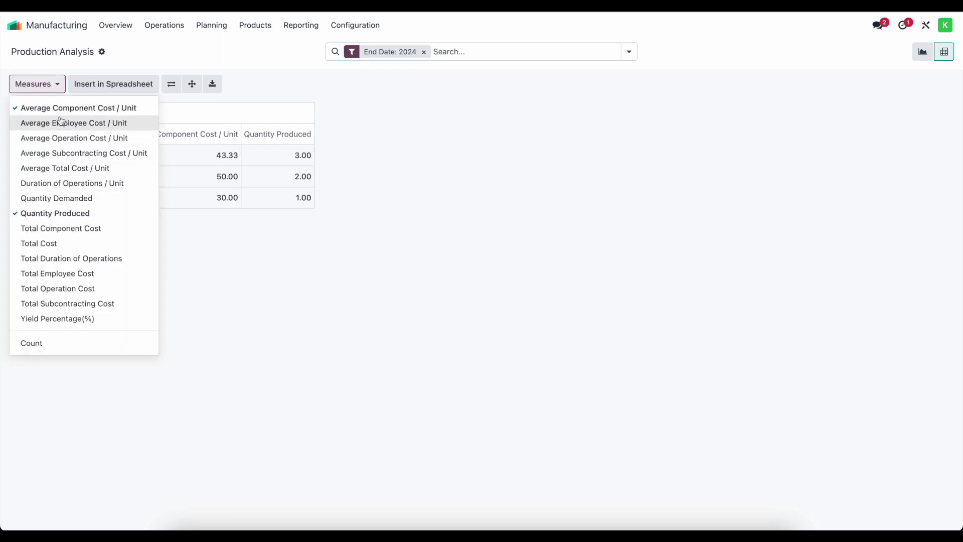
{"action": "left_click", "coordinate": [60, 108]}
{"action": "left_click", "coordinate": [63, 215]}
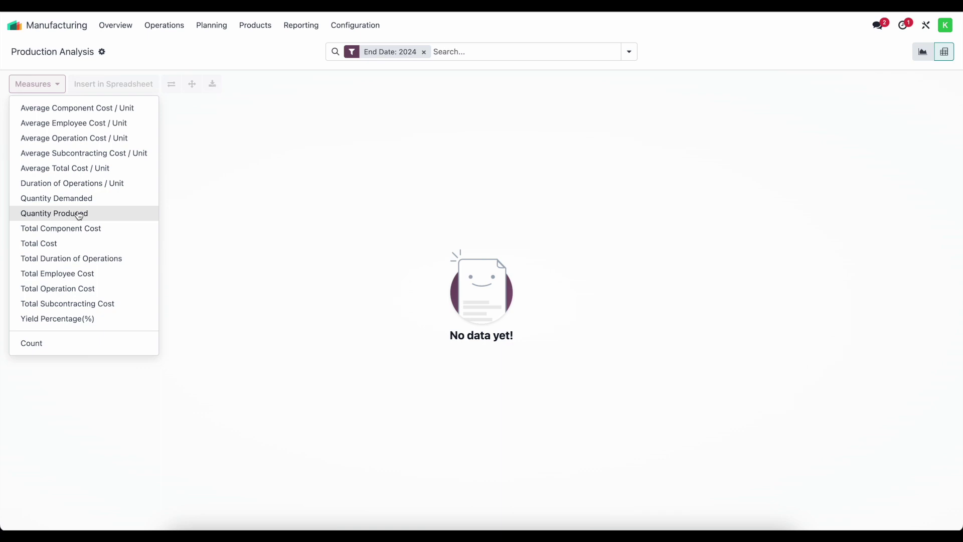
{"action": "left_click", "coordinate": [90, 276]}
{"action": "left_click", "coordinate": [94, 296]}
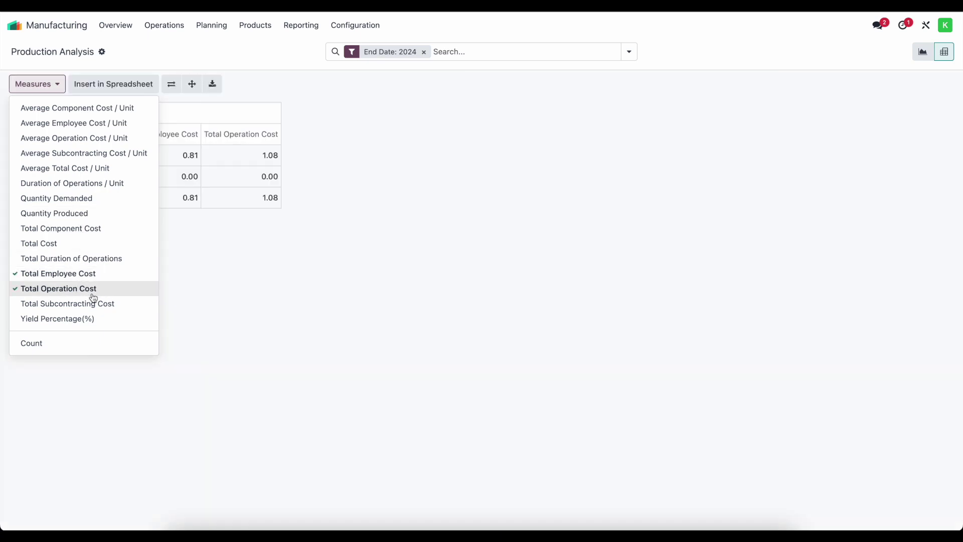
{"action": "left_click", "coordinate": [302, 278]}
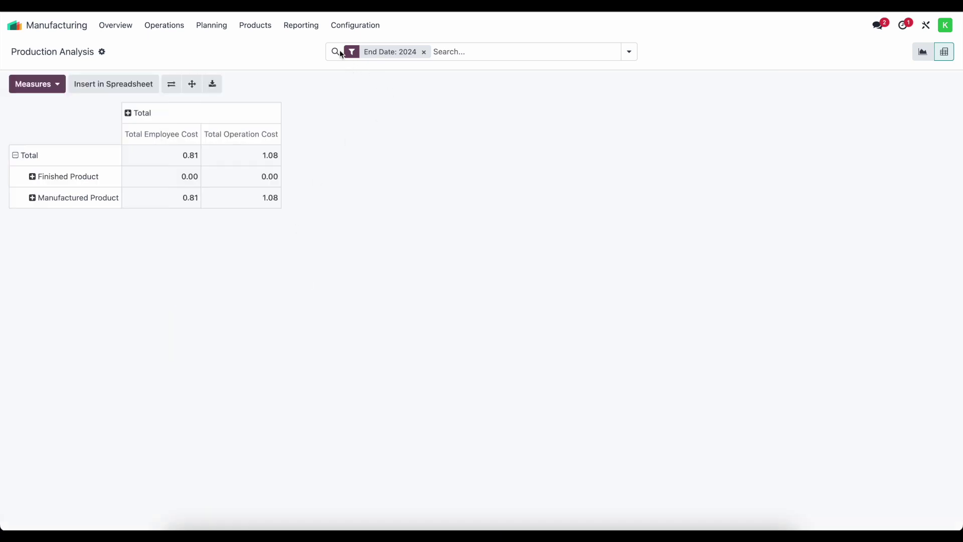
Step: Replace the year-wide end date filter on the production analysis with January 2024
{"action": "left_click", "coordinate": [424, 52]}
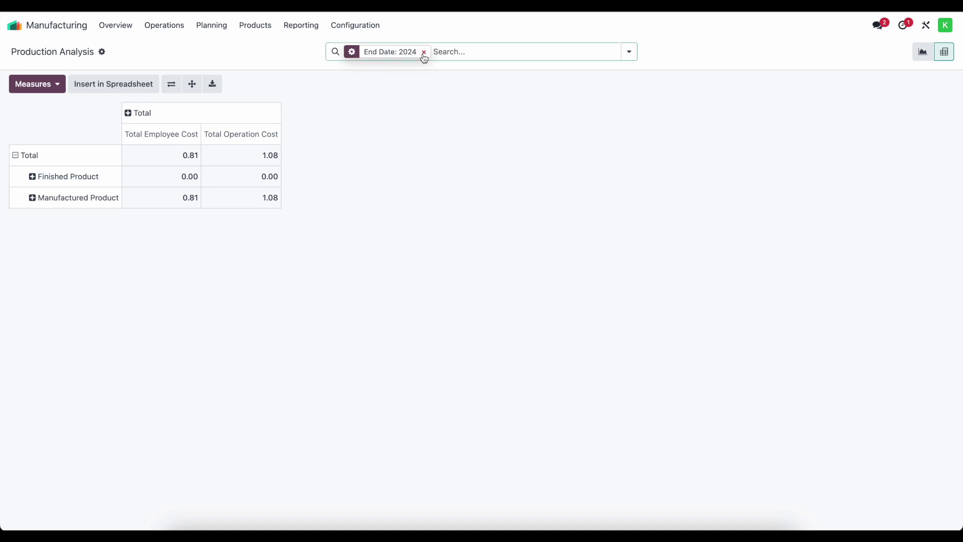
{"action": "left_click", "coordinate": [628, 53]}
{"action": "left_click", "coordinate": [330, 101]}
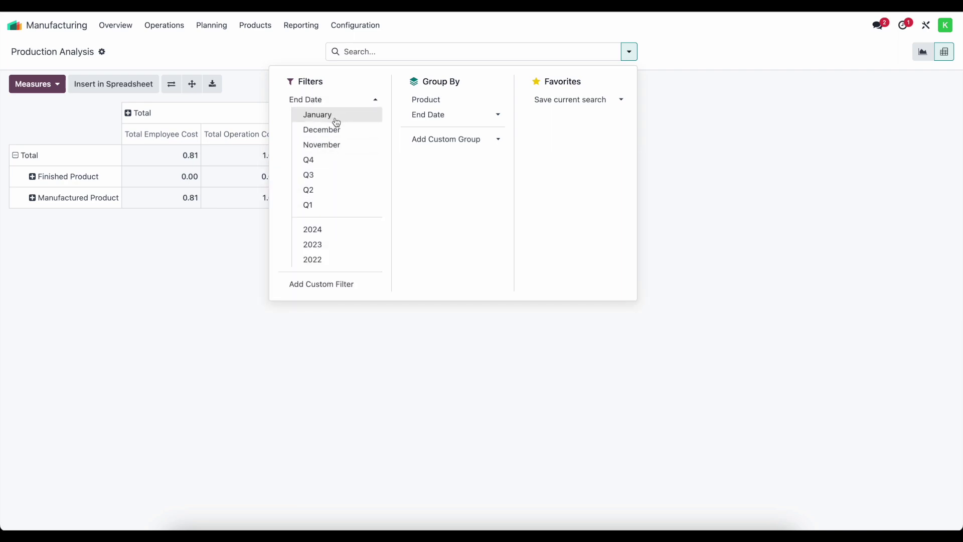
{"action": "left_click", "coordinate": [337, 120]}
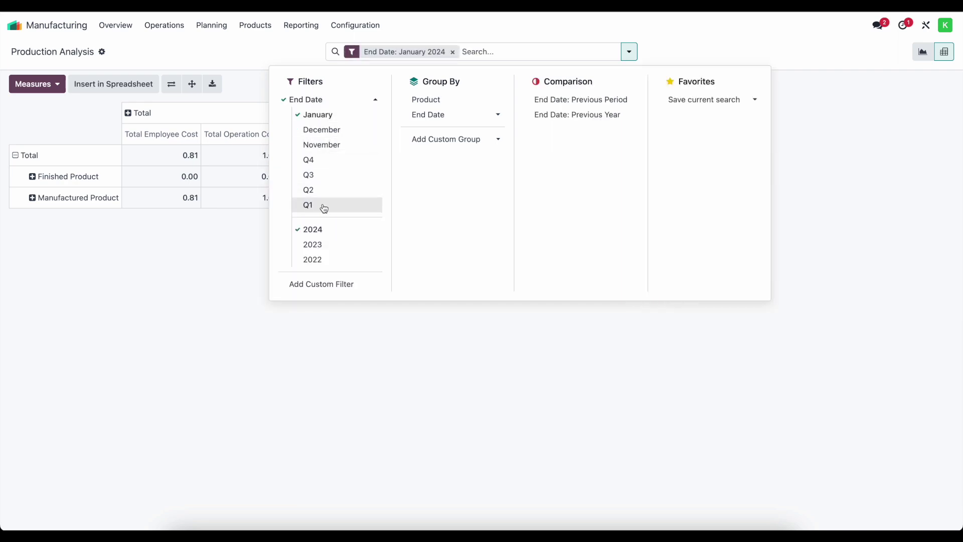
{"action": "left_click", "coordinate": [303, 54]}
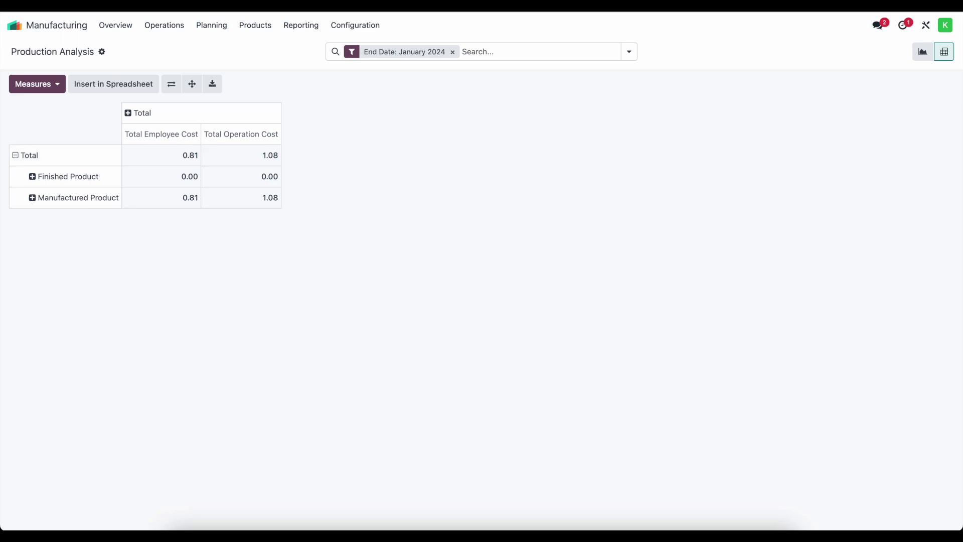
Step: Start a new journal entry and add a line for account 110400 Cost of Production with a debit of 1.90
{"action": "key", "text": "alt+h"}
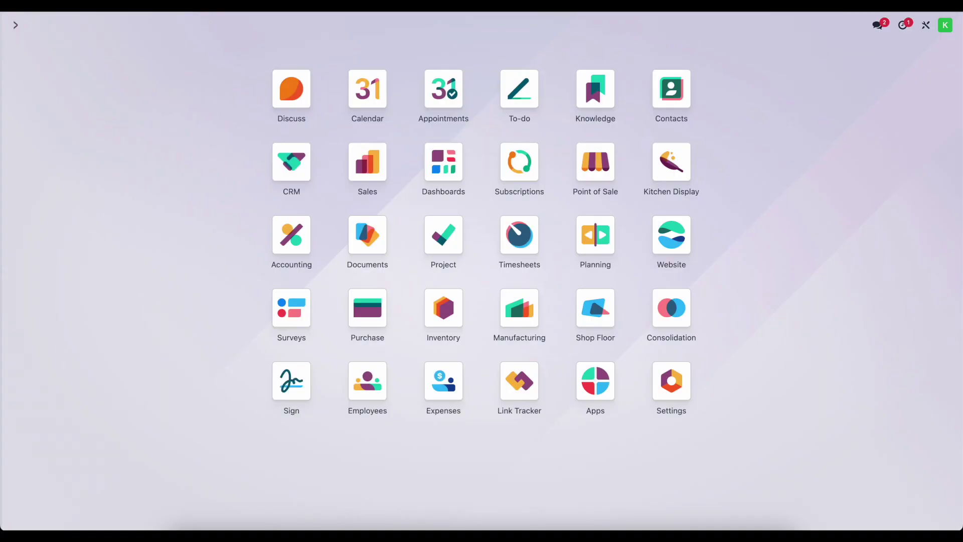
{"action": "type", "text": "journ"}
{"action": "key", "text": "Return"}
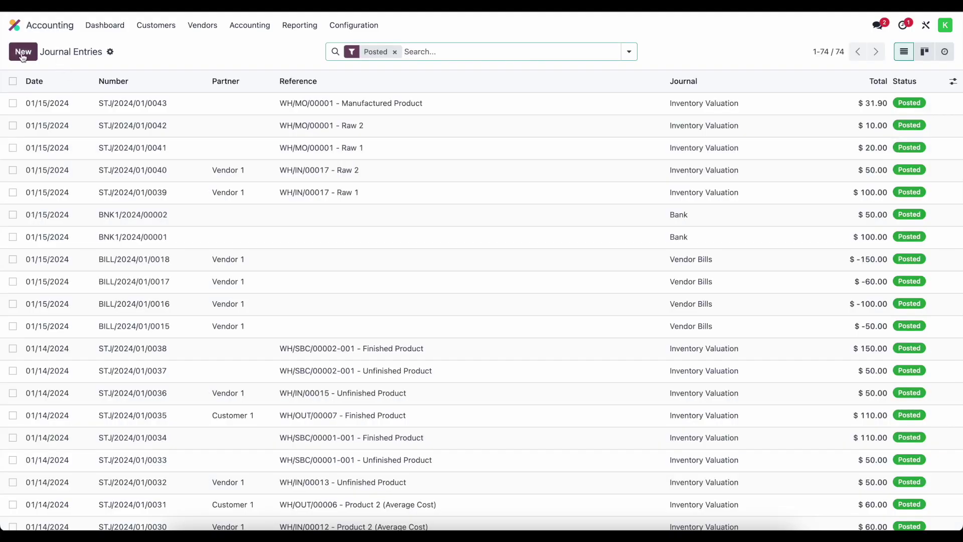
{"action": "left_click", "coordinate": [24, 51]}
{"action": "left_click", "coordinate": [31, 241]}
{"action": "type", "text": "cost"}
{"action": "left_click", "coordinate": [78, 263]}
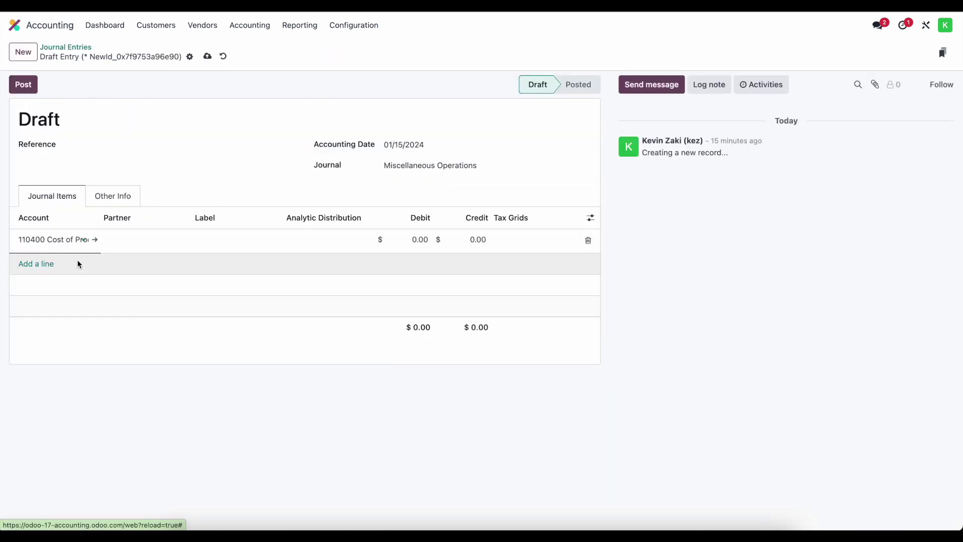
{"action": "left_click", "coordinate": [440, 251]}
{"action": "type", "text": "1.90"}
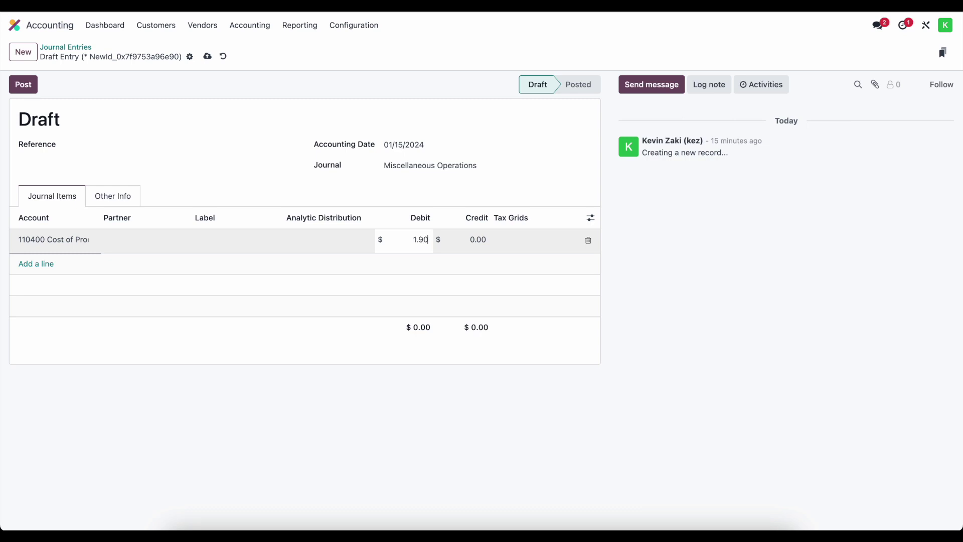
Step: Add lines for accounts 630000 Salary Expenses and 600200 Electric to the draft journal entry
{"action": "left_click", "coordinate": [36, 263]}
{"action": "type", "text": "sal"}
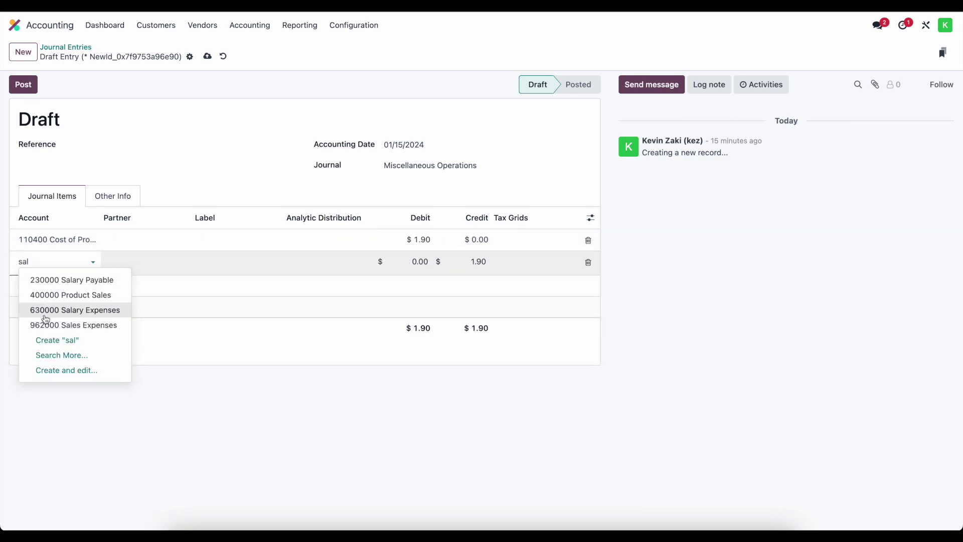
{"action": "left_click", "coordinate": [45, 313]}
{"action": "left_click", "coordinate": [33, 285]}
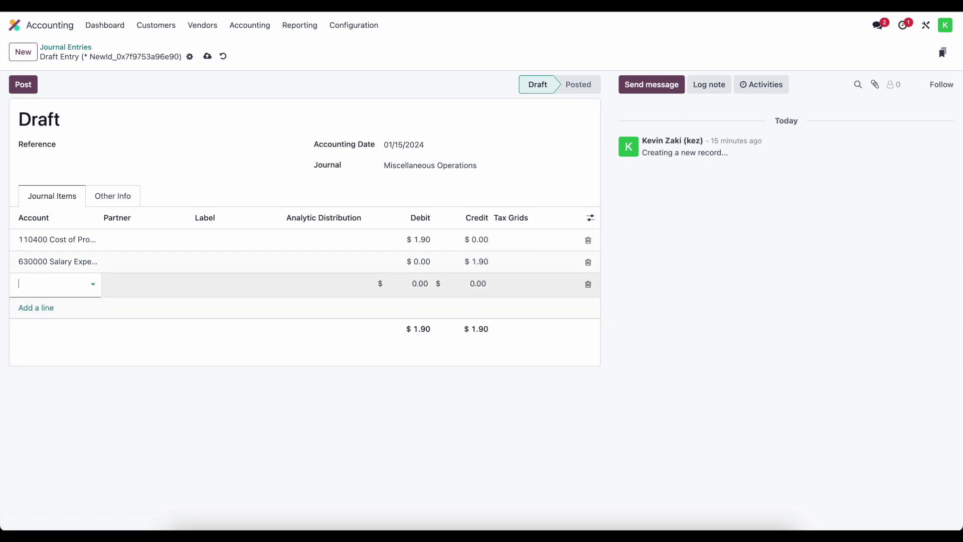
{"action": "type", "text": "el"}
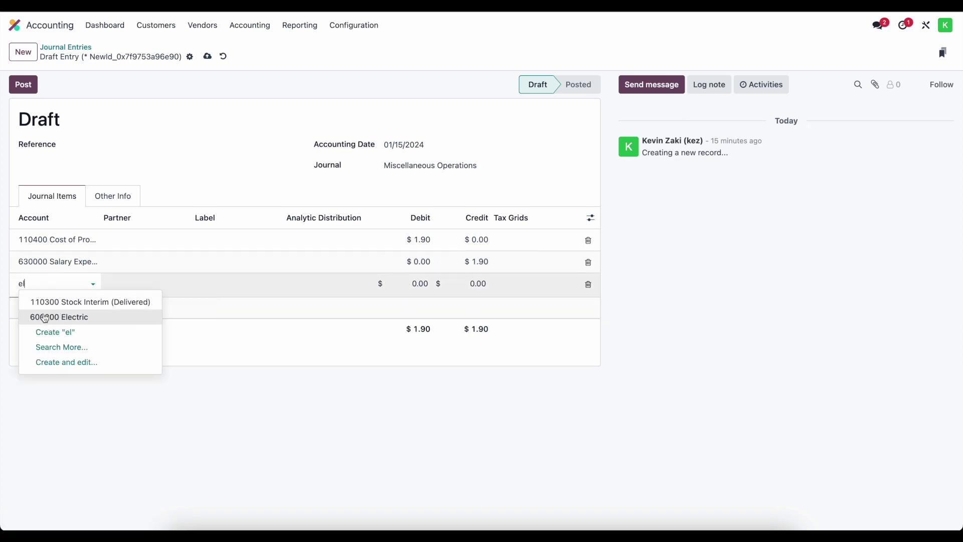
{"action": "left_click", "coordinate": [45, 318]}
Step: Set the credit on the Salary Expenses line to 0
{"action": "left_click", "coordinate": [481, 260]}
{"action": "type", "text": "0"}
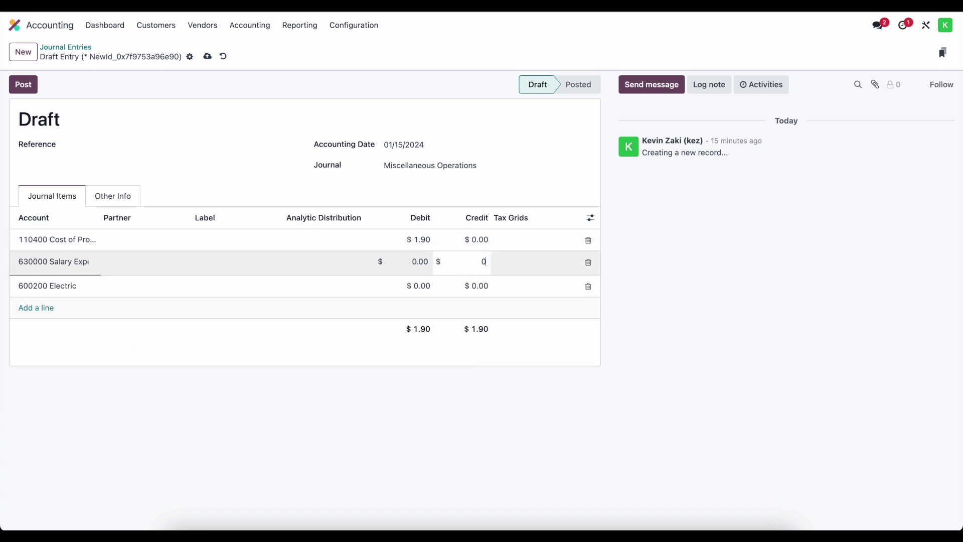
{"action": "left_click", "coordinate": [402, 312]}
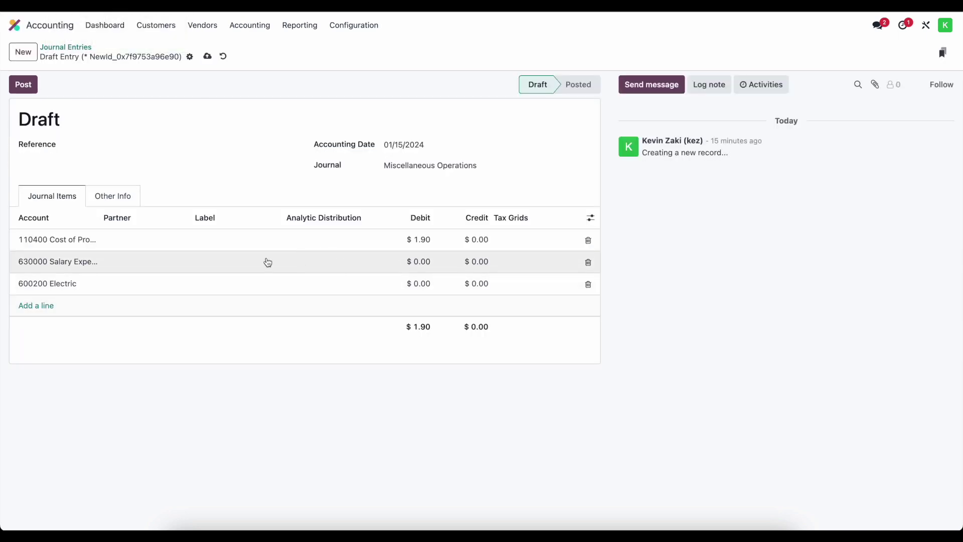
Step: Enter a credit of 0.82 on the 630000 Salary Expenses line of the draft journal entry
{"action": "left_click", "coordinate": [483, 259]}
{"action": "type", "text": "0.82"}
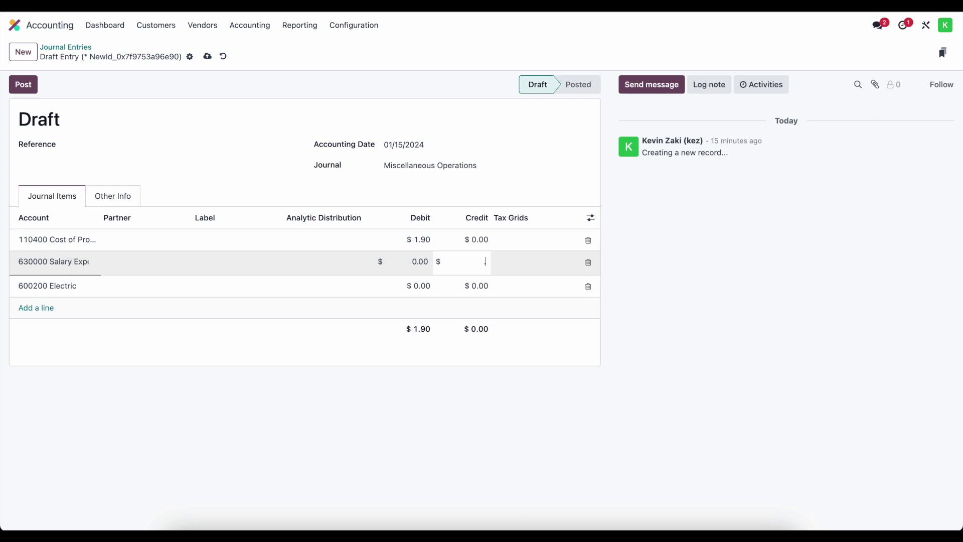
{"action": "key", "text": "Return"}
{"action": "left_click", "coordinate": [379, 344]}
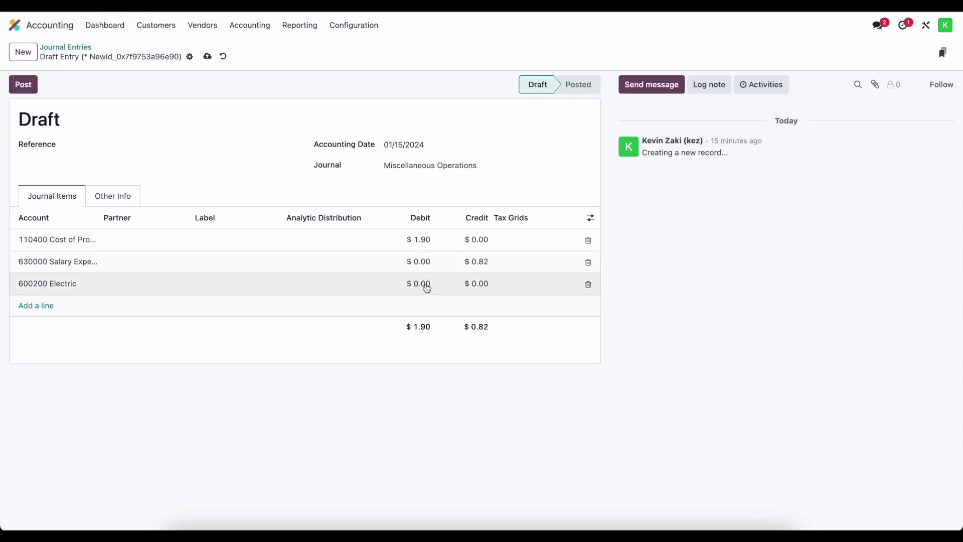
Step: Enter a credit of 1.08 on the 600200 Electric line and post the journal entry
{"action": "left_click", "coordinate": [427, 288]}
{"action": "left_click", "coordinate": [460, 284]}
{"action": "type", "text": "1.08"}
{"action": "left_click", "coordinate": [475, 389]}
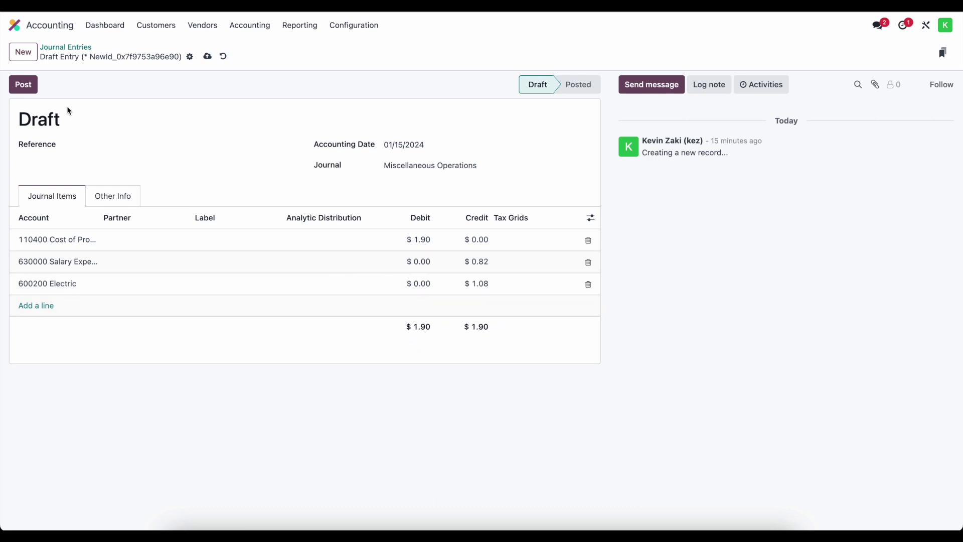
{"action": "left_click", "coordinate": [23, 85]}
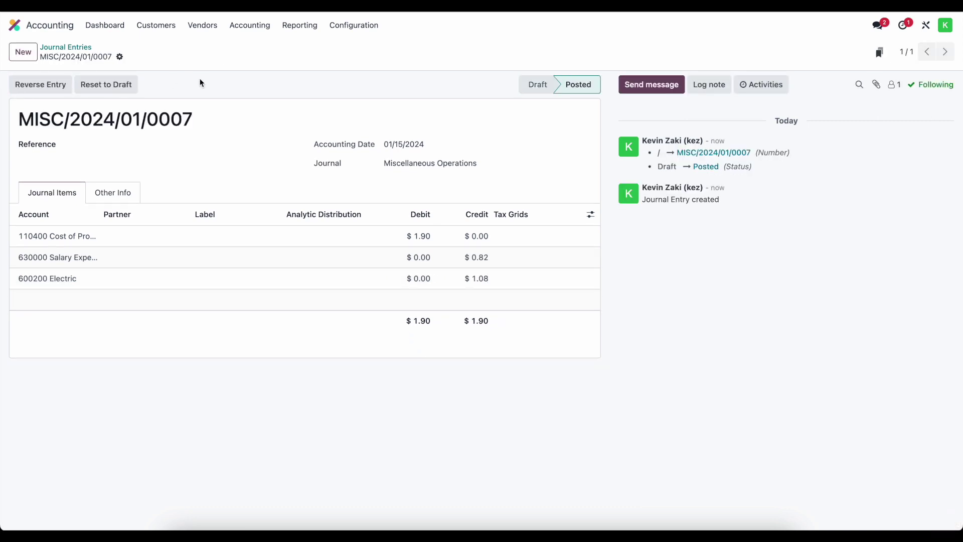
Step: Open the Balance Sheet report and check the balance of account 110400 Cost of Production
{"action": "left_click", "coordinate": [295, 26]}
{"action": "left_click", "coordinate": [303, 65]}
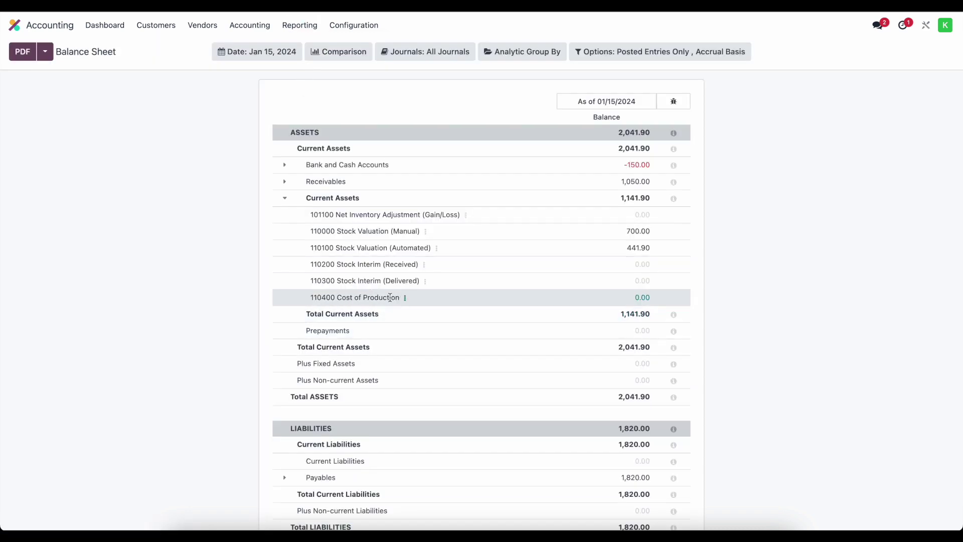
{"action": "double_click", "coordinate": [644, 297]}
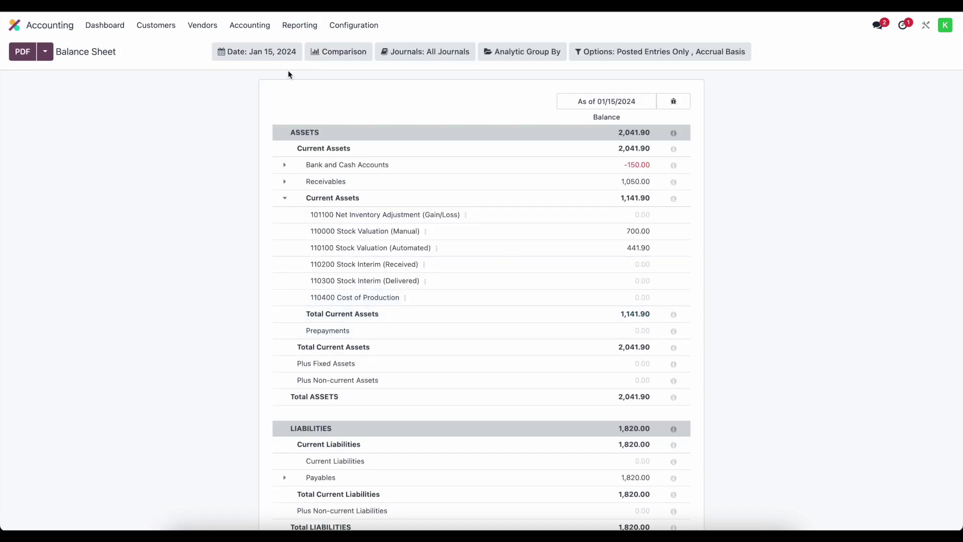
Step: Open the Profit and Loss report and examine the Electric and Salary Expenses balances under Expenses
{"action": "left_click", "coordinate": [304, 26]}
{"action": "left_click", "coordinate": [314, 77]}
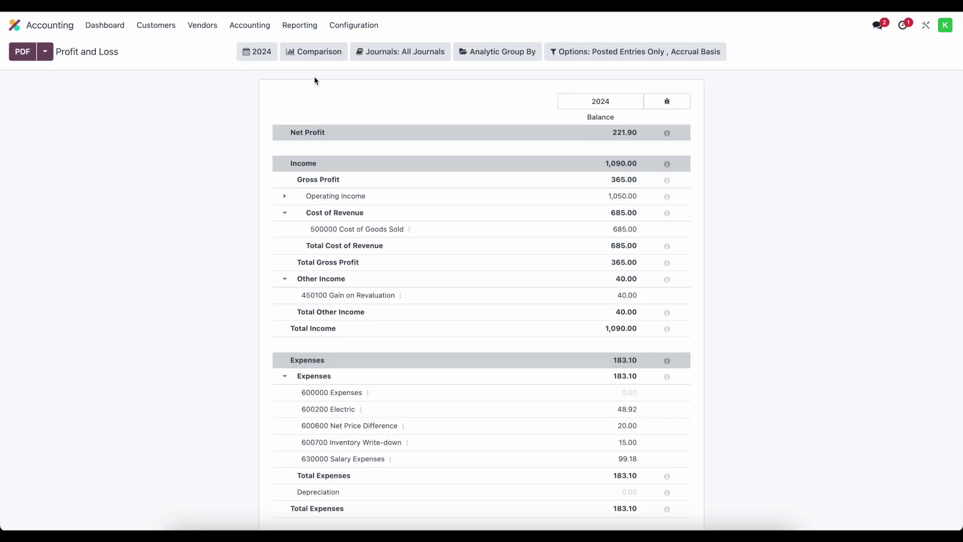
{"action": "scroll", "coordinate": [620, 329], "scroll_direction": "down", "scroll_amount": 1}
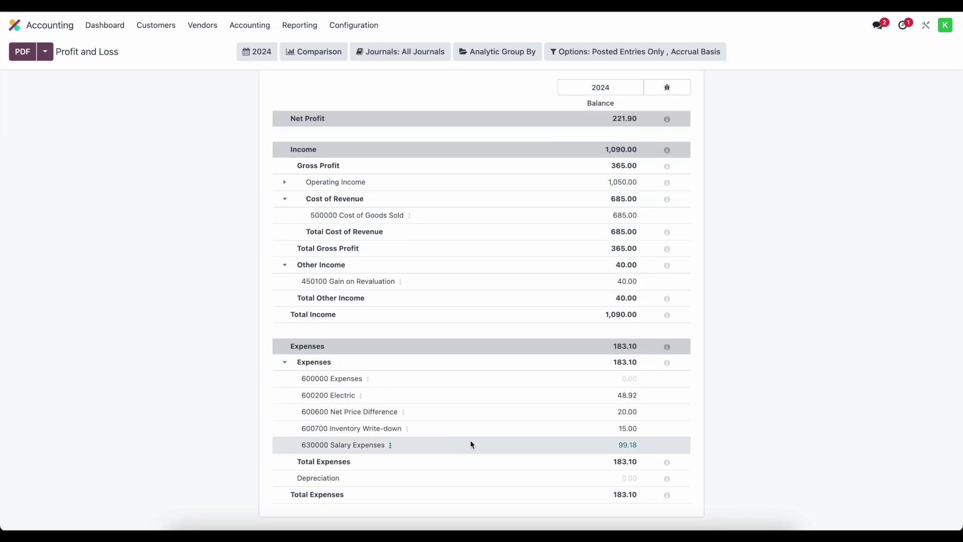